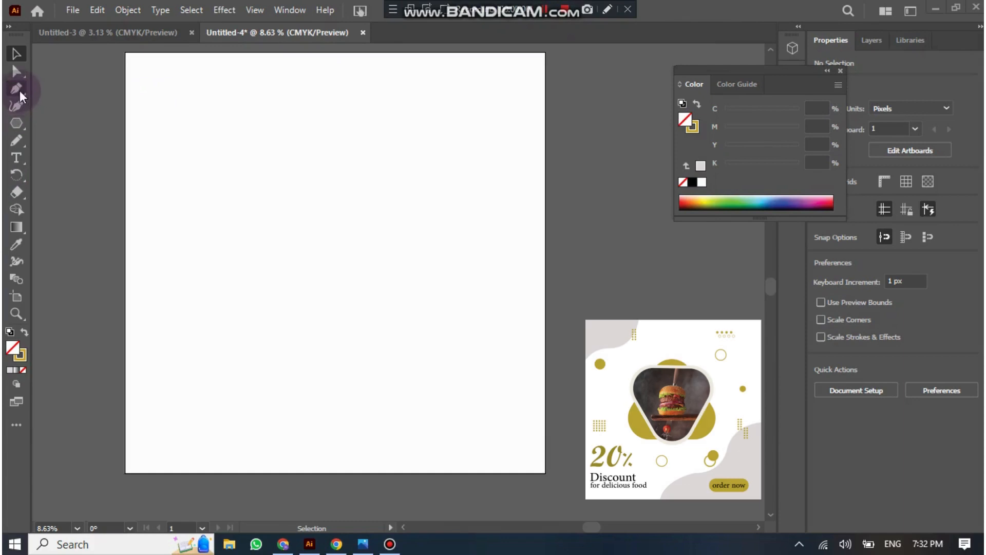
Step: Draw a closed Pen shape in the artboard's upper-left corner, about 1132 px wide and 950 px tall, with an S-curved inner edge
left_click(17, 89)
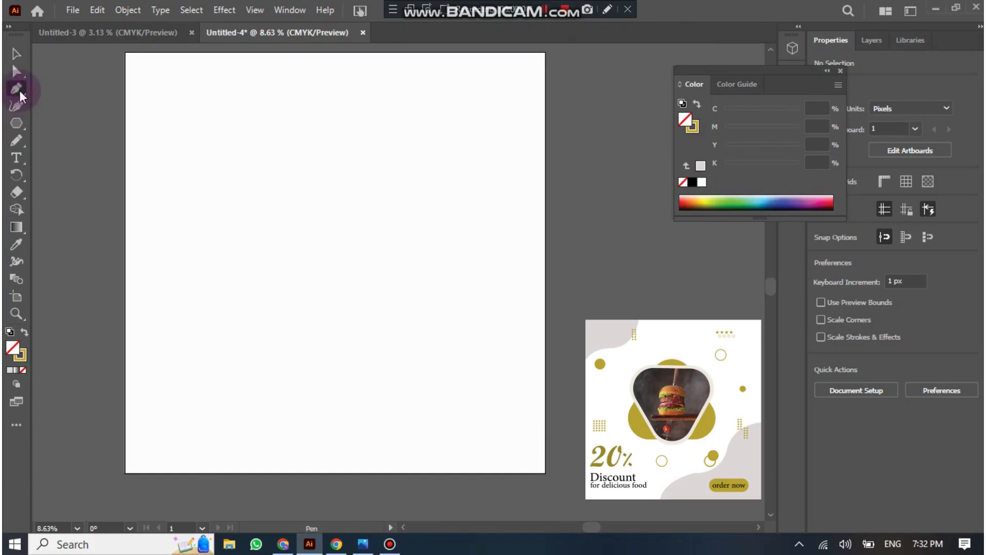
left_click(125, 163)
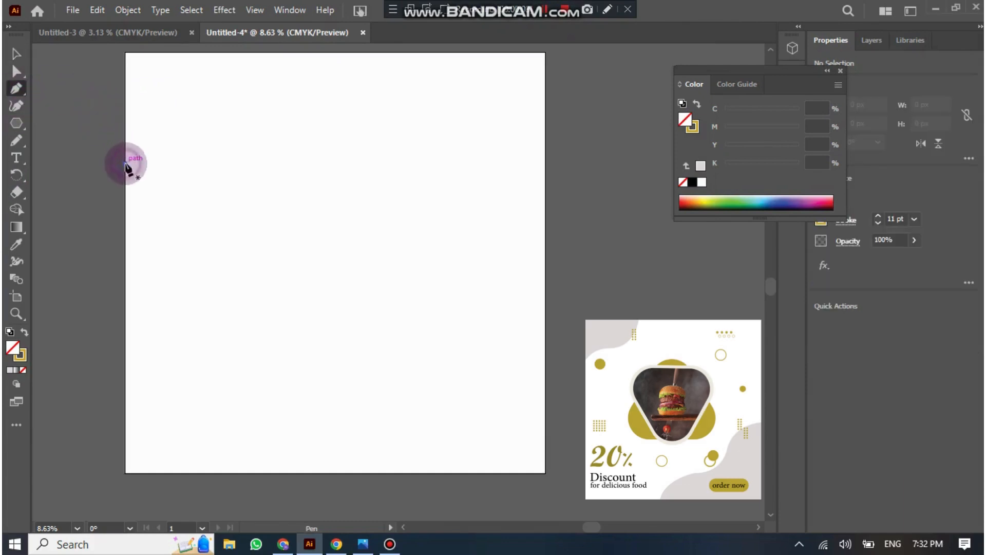
left_click(125, 53)
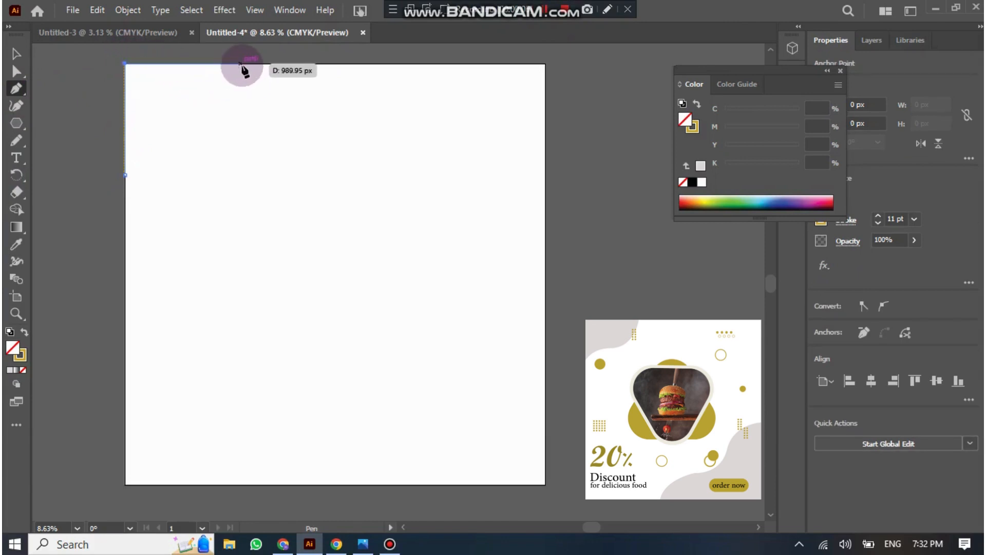
left_click(257, 65)
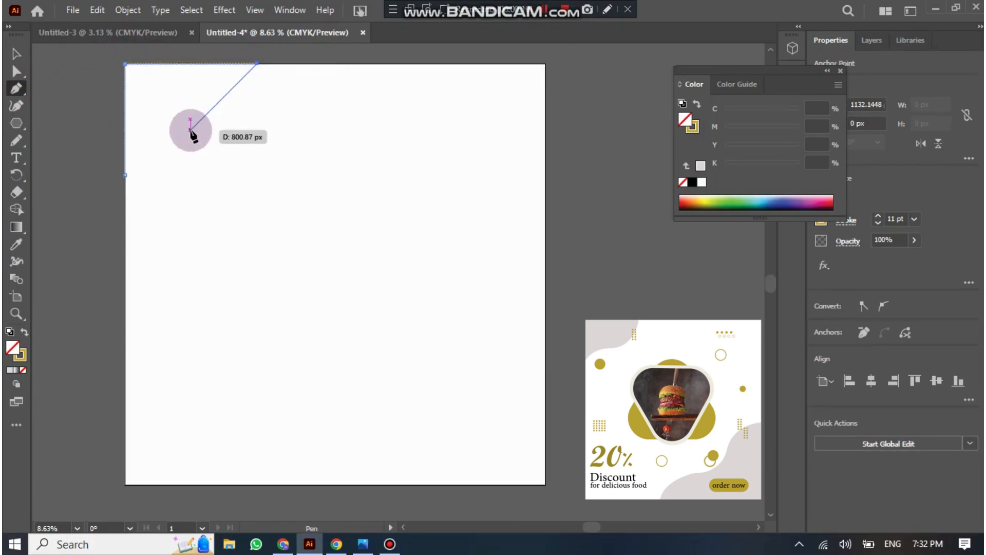
left_click_drag(191, 130, 133, 130)
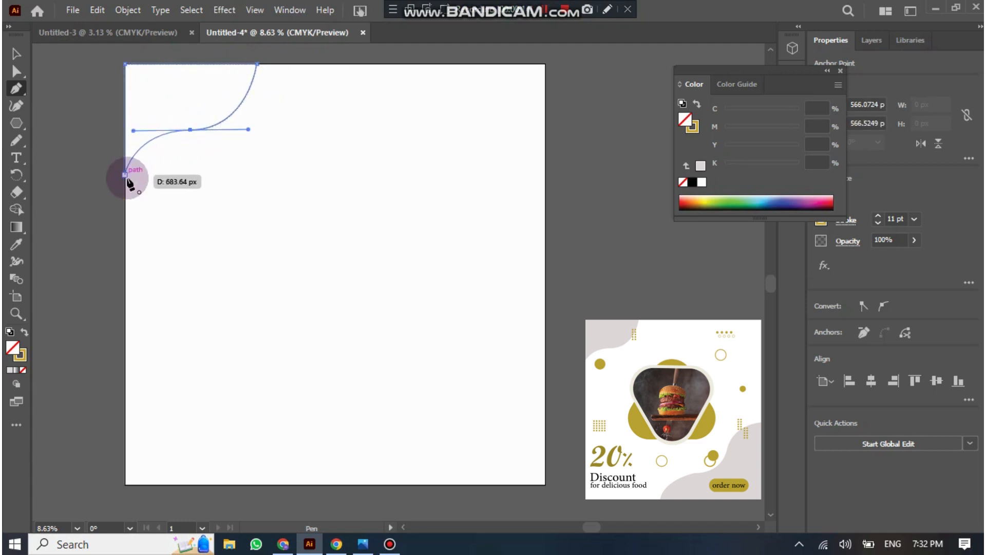
left_click(126, 176)
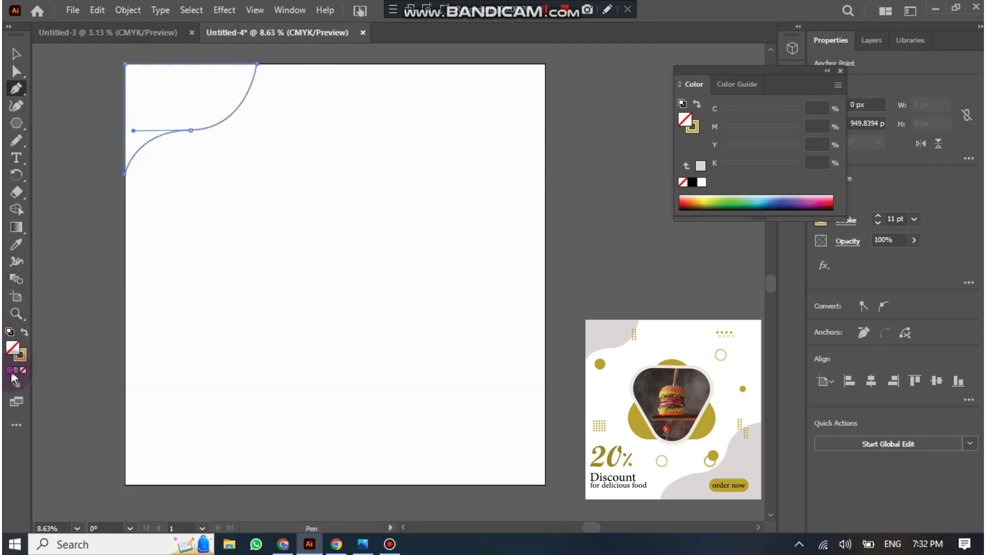
Step: Fill the upper-left corner shape with the last-used light gray and remove its stroke
left_click(11, 370)
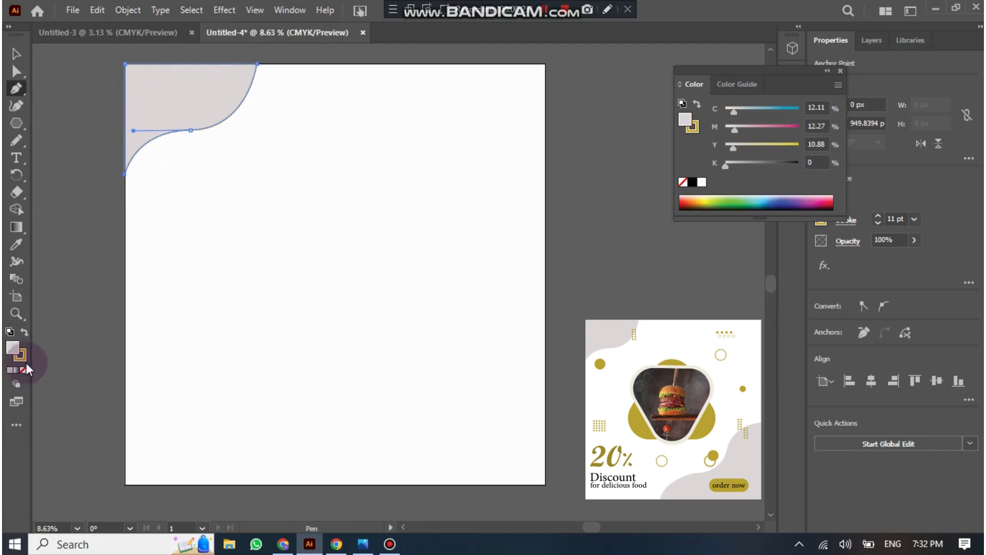
left_click(22, 352)
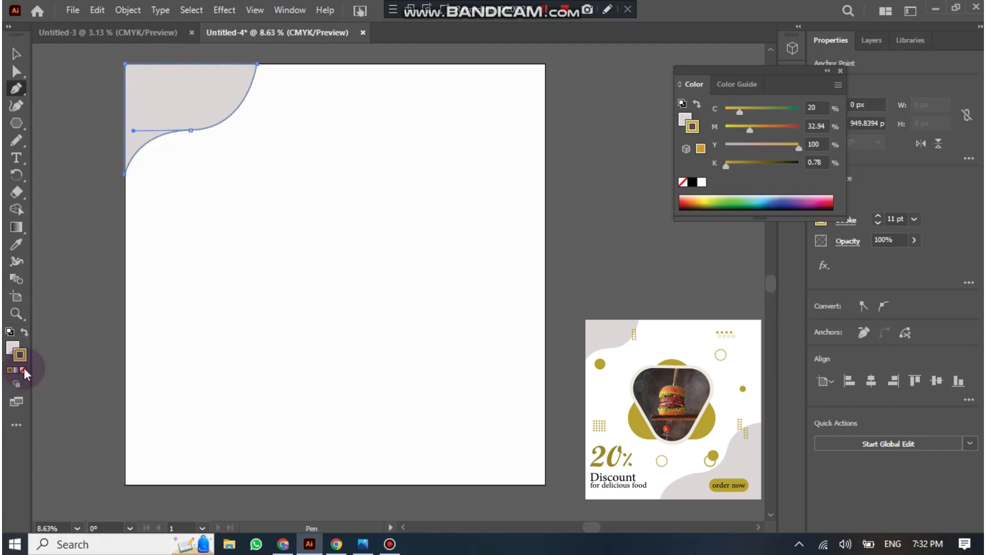
left_click(23, 369)
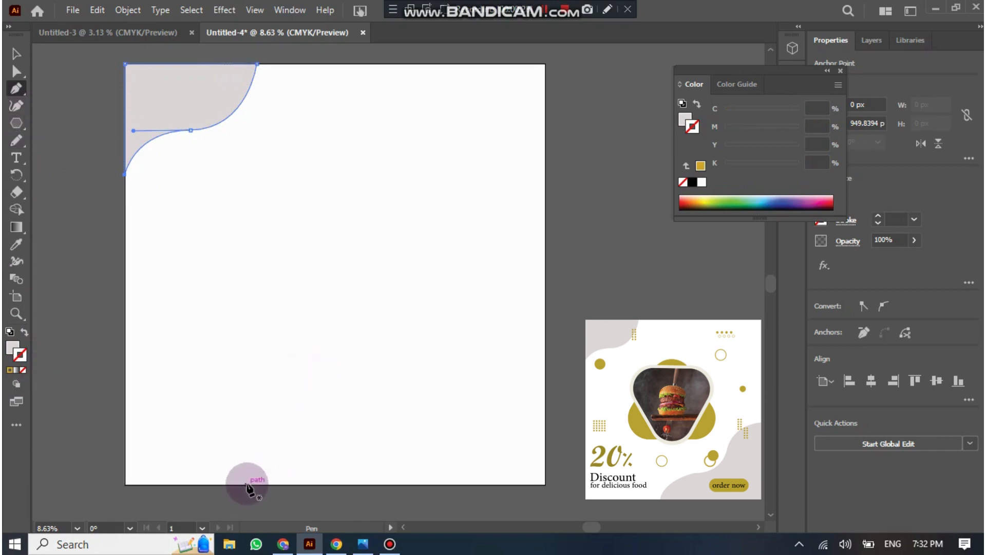
Step: Draw a closed wavy Pen shape in the artboard's lower-right corner, about 2035 px wide and 1543 px tall
left_click(307, 484)
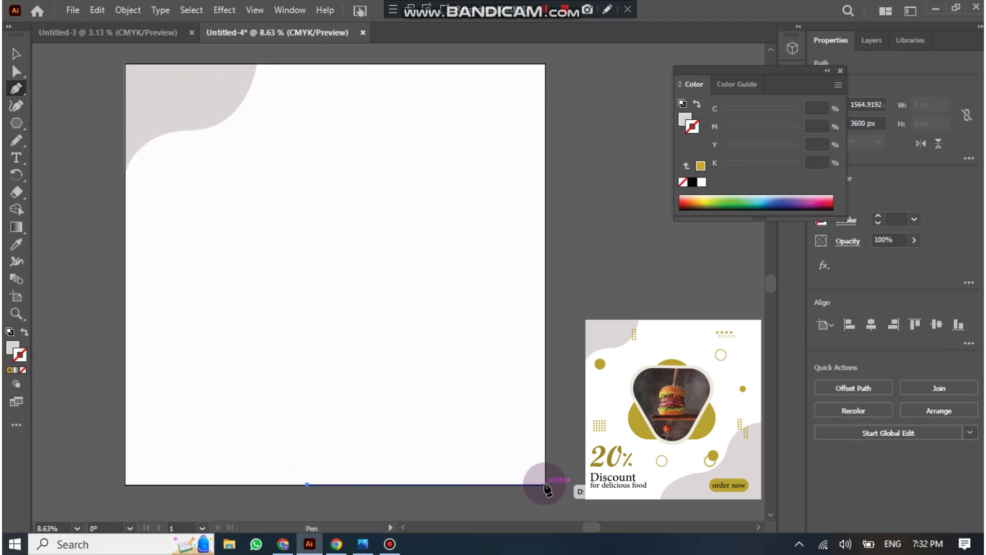
left_click(544, 484)
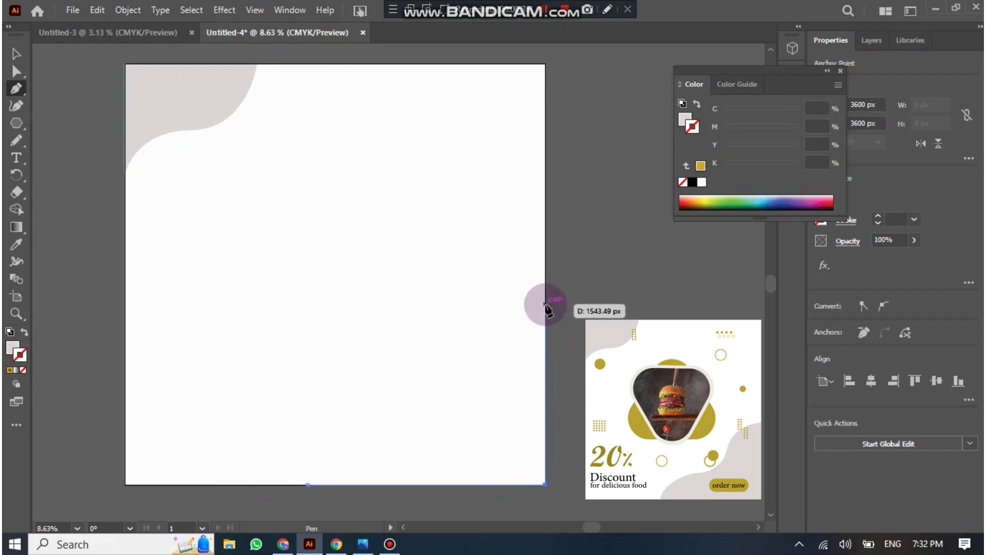
left_click(544, 304)
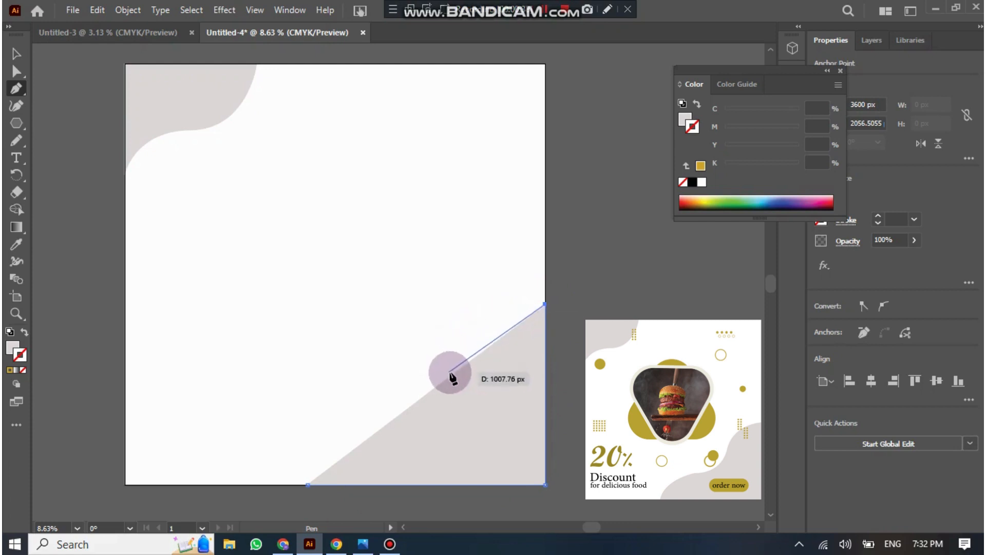
left_click_drag(465, 368, 451, 424)
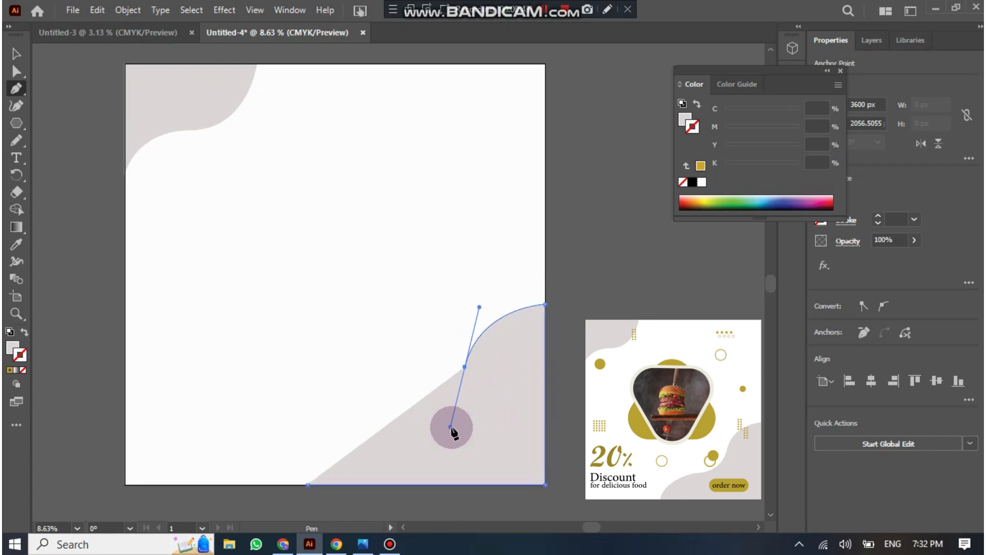
left_click(389, 422)
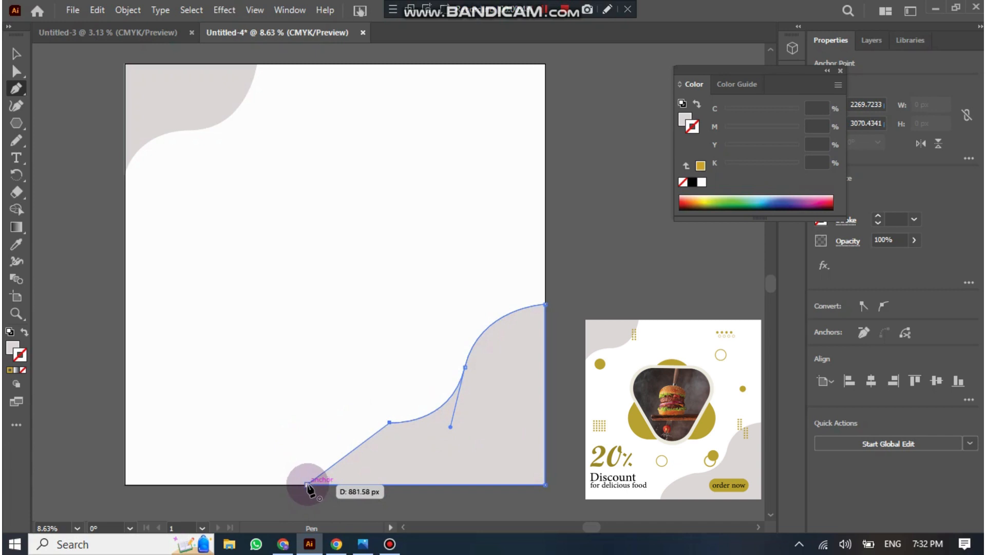
left_click_drag(307, 485, 292, 246)
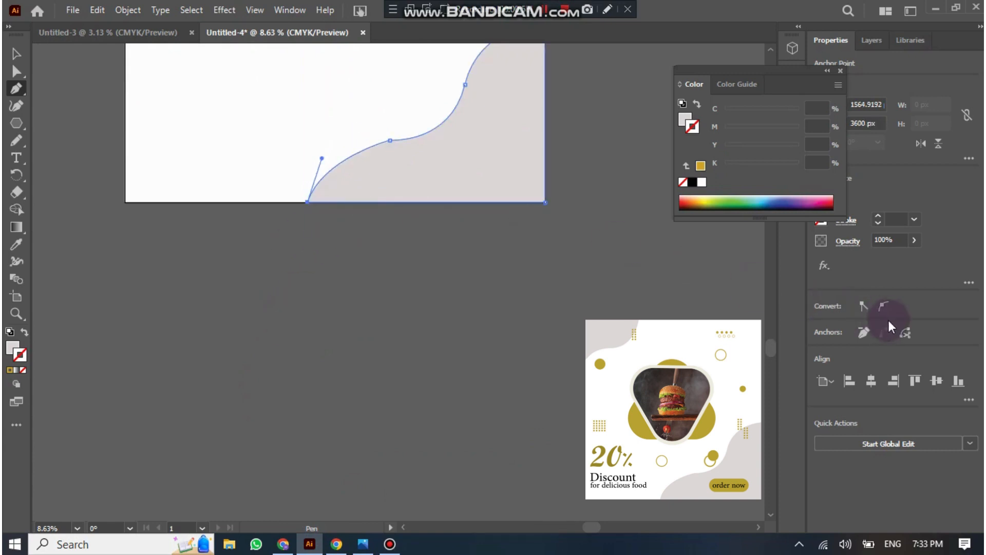
left_click_drag(771, 350, 772, 283)
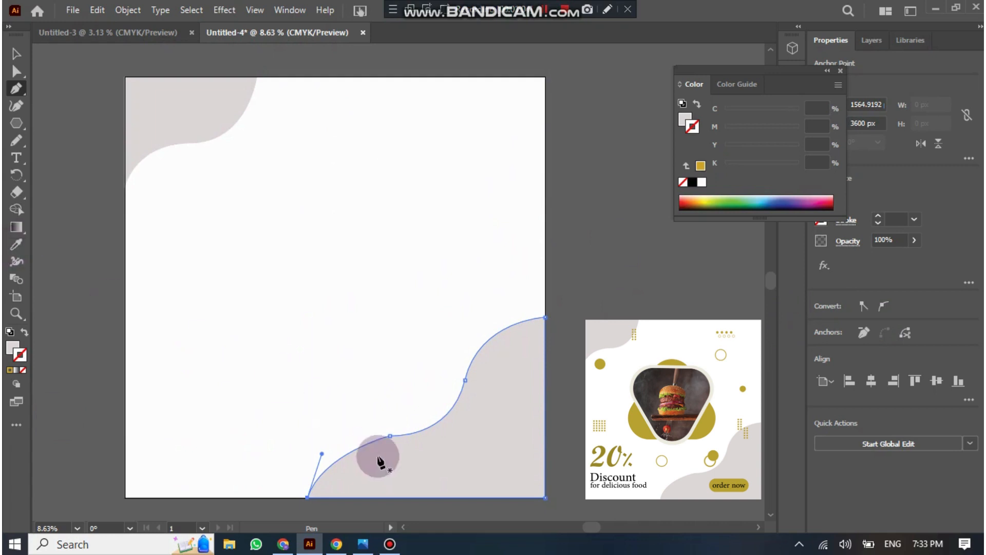
left_click_drag(322, 453, 313, 452)
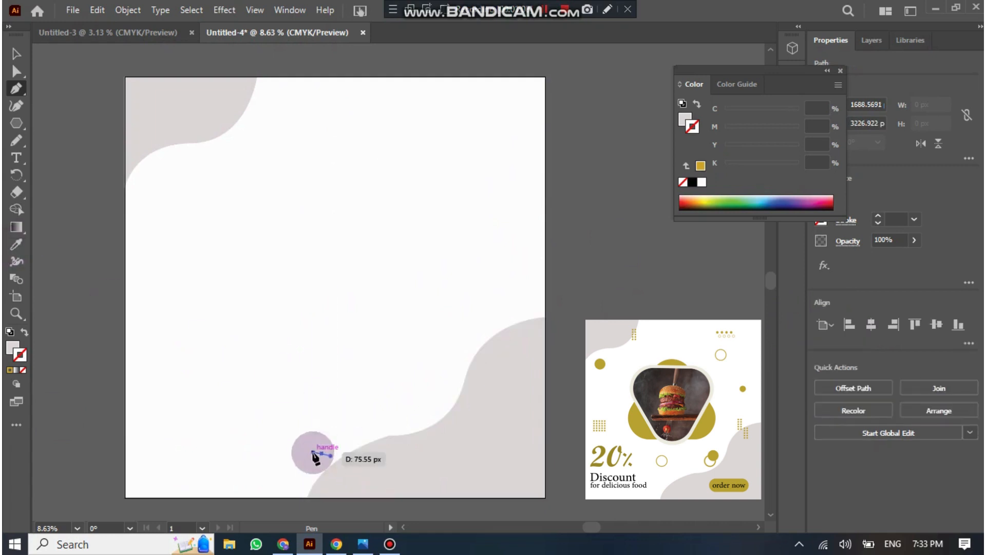
key("ctrl+z")
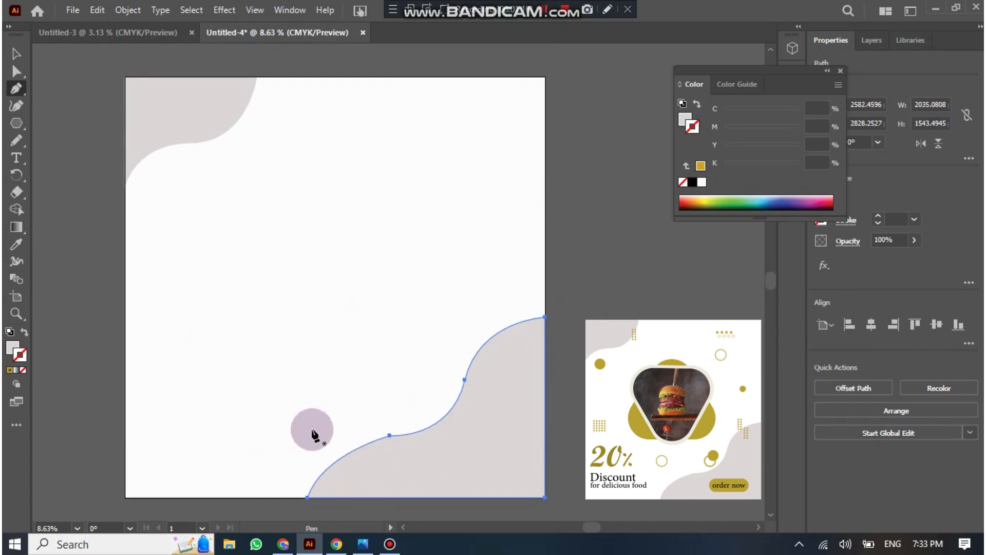
left_click(18, 53)
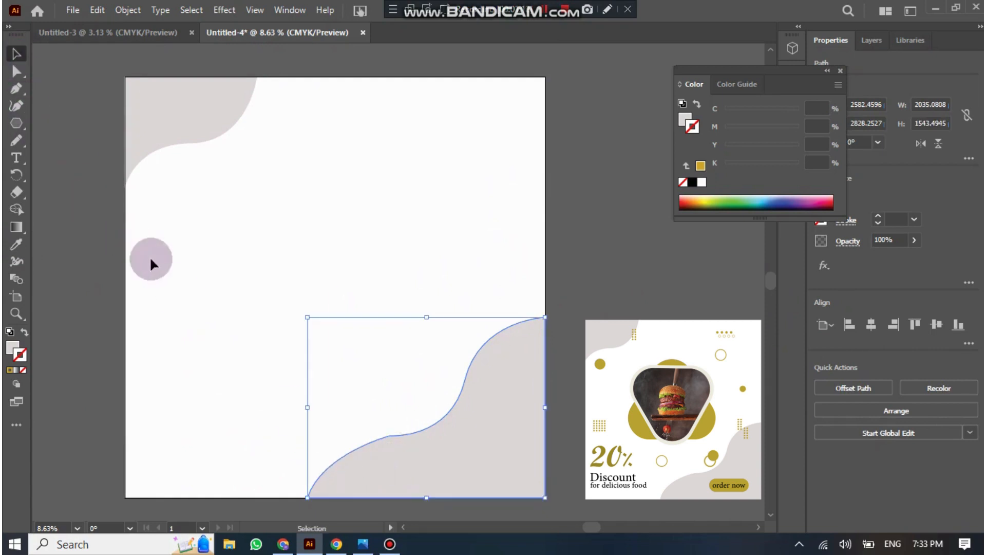
left_click(94, 276)
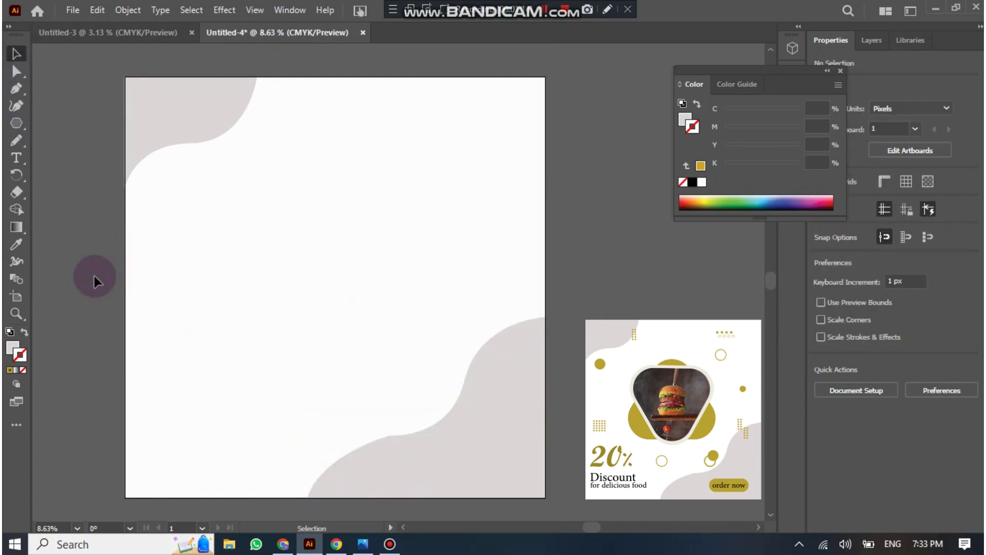
left_click(414, 439)
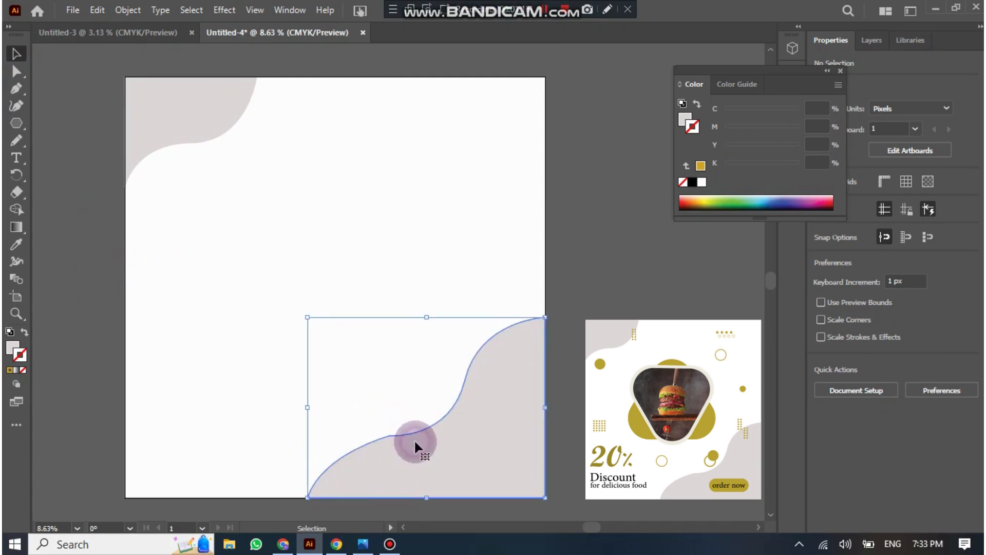
left_click(15, 89)
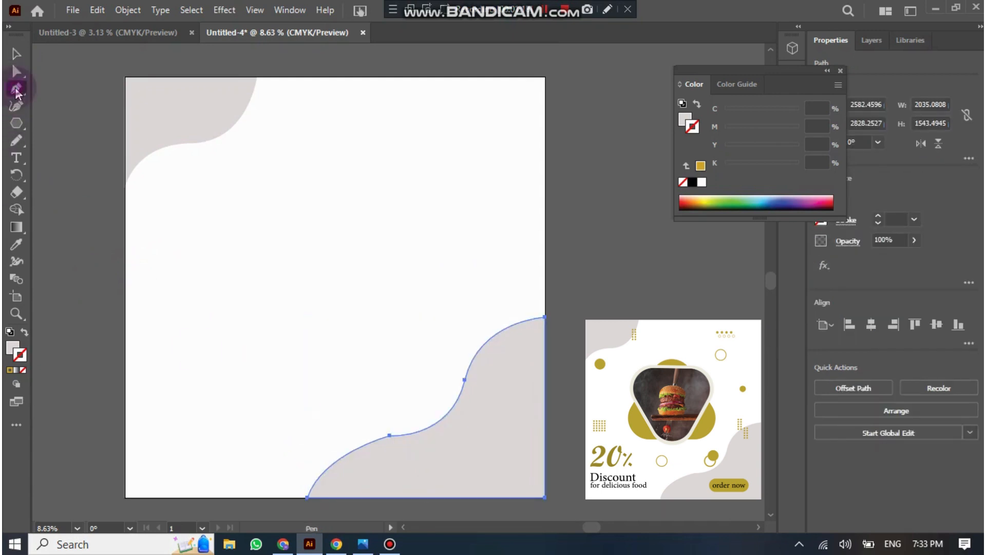
left_click(388, 436)
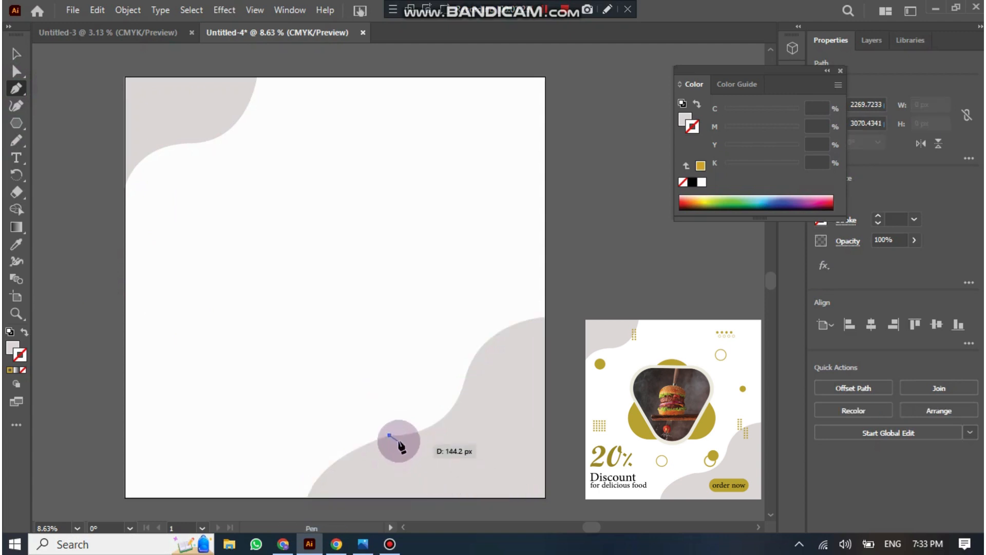
key("ctrl+z")
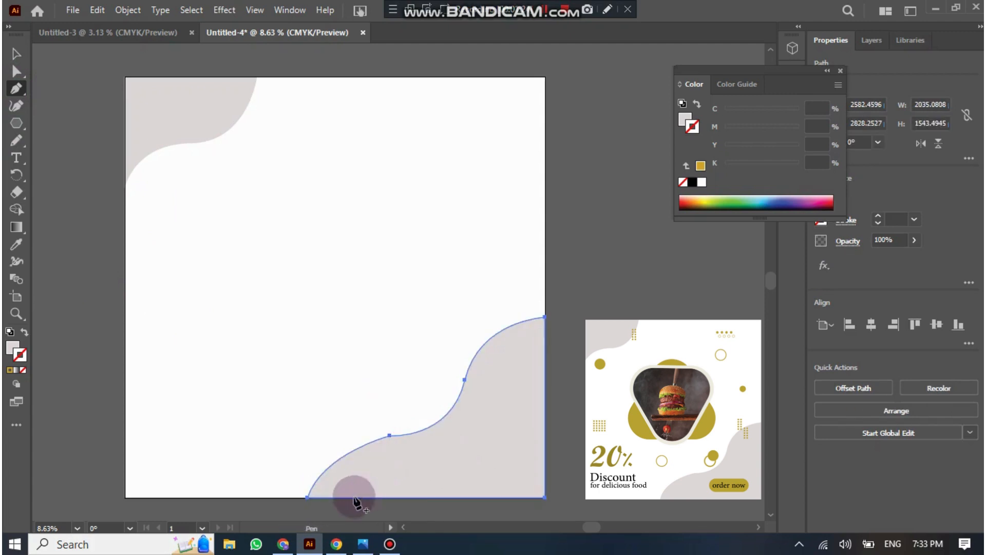
Step: Adjust the curve handle at the lower-left end of the lower-right wave with Direct Selection, then deselect the shape
left_click(16, 71)
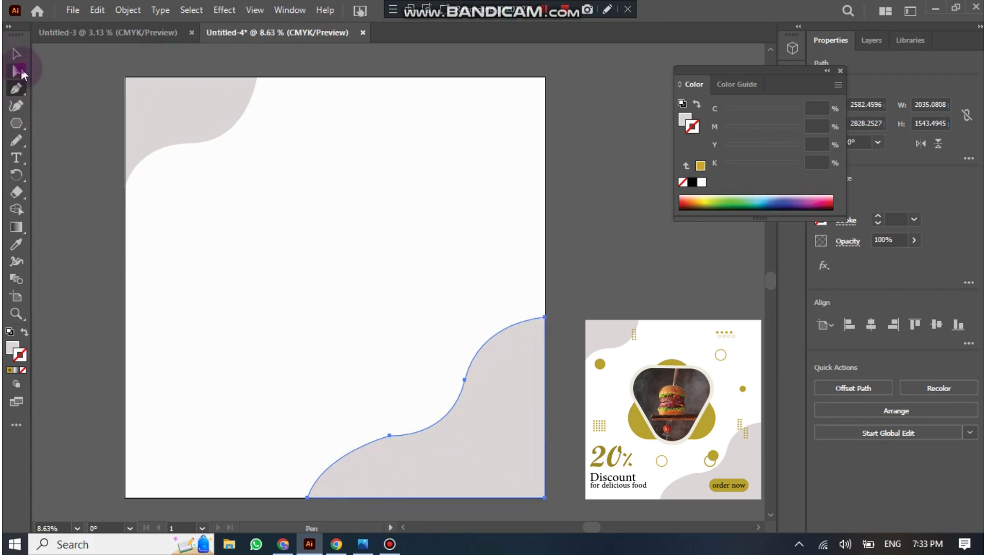
left_click(292, 331)
left_click(390, 437)
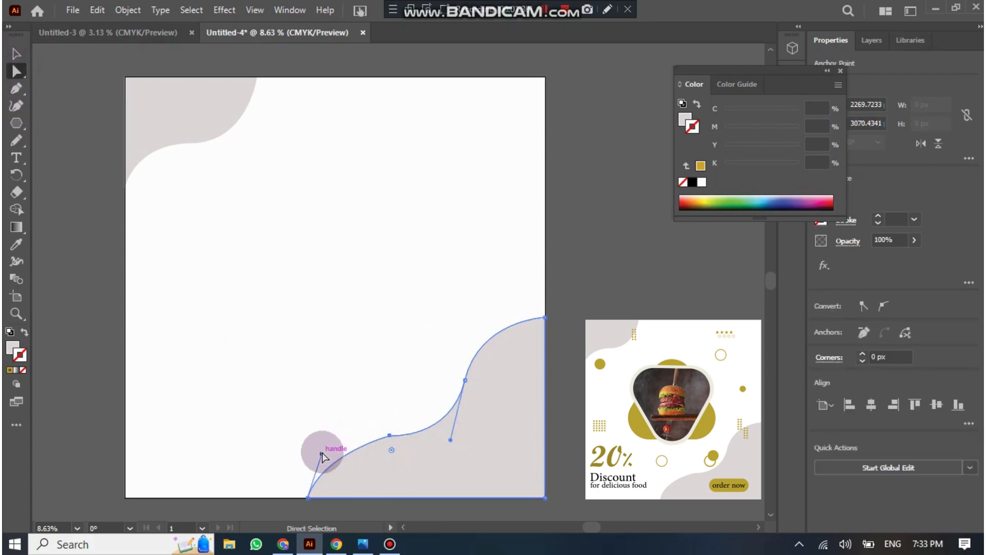
mouse_move(322, 453)
left_mouse_down()
mouse_move(306, 465)
mouse_move(317, 450)
left_mouse_up()
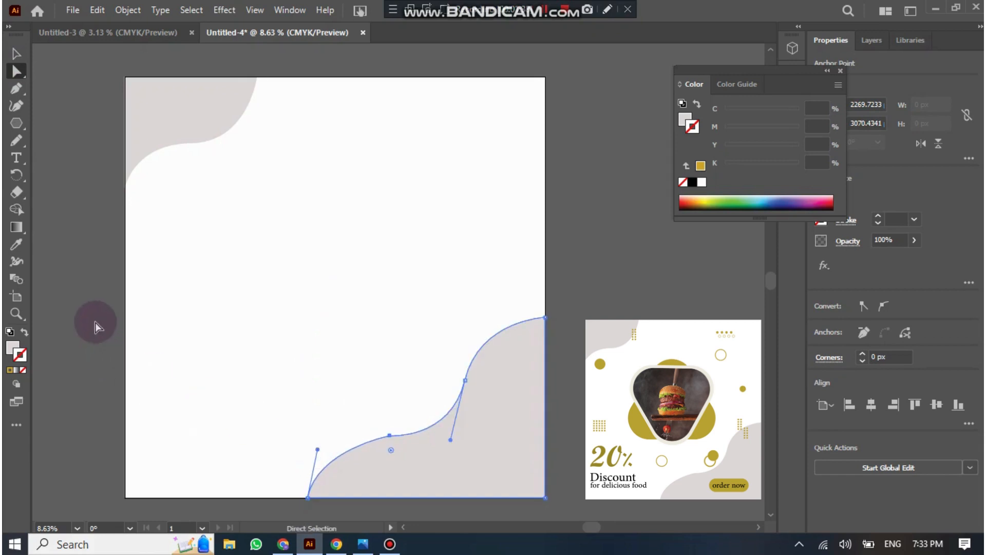
left_click(18, 53)
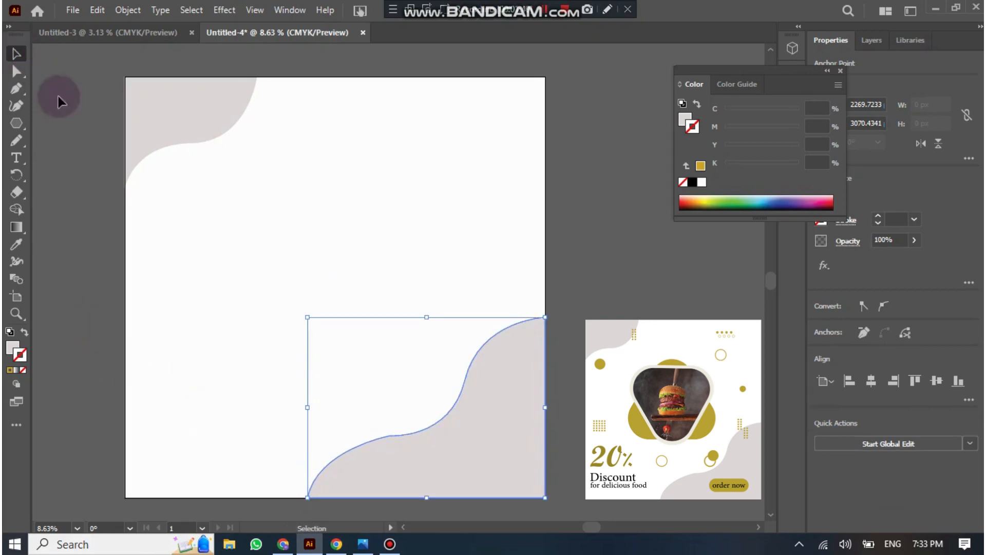
left_click(92, 215)
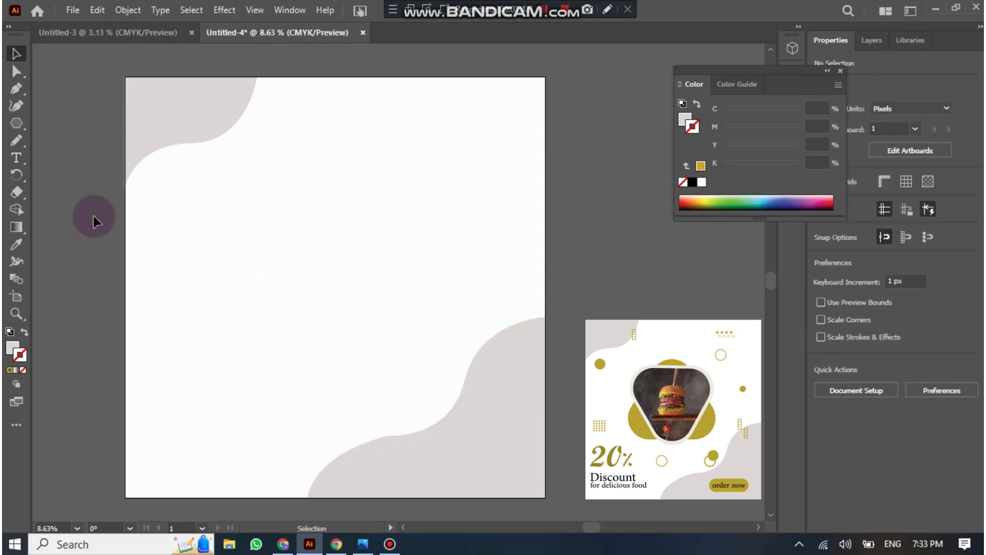
Step: Create a 3-sided polygon near the artboard's center and scale it proportionally to about 1364 by 1181 px
left_click(20, 121)
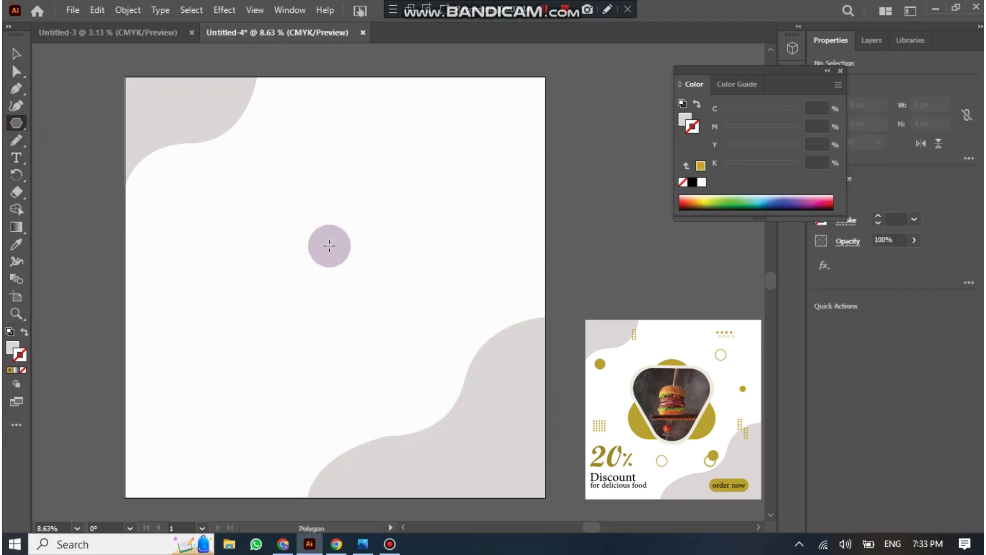
left_click(294, 249)
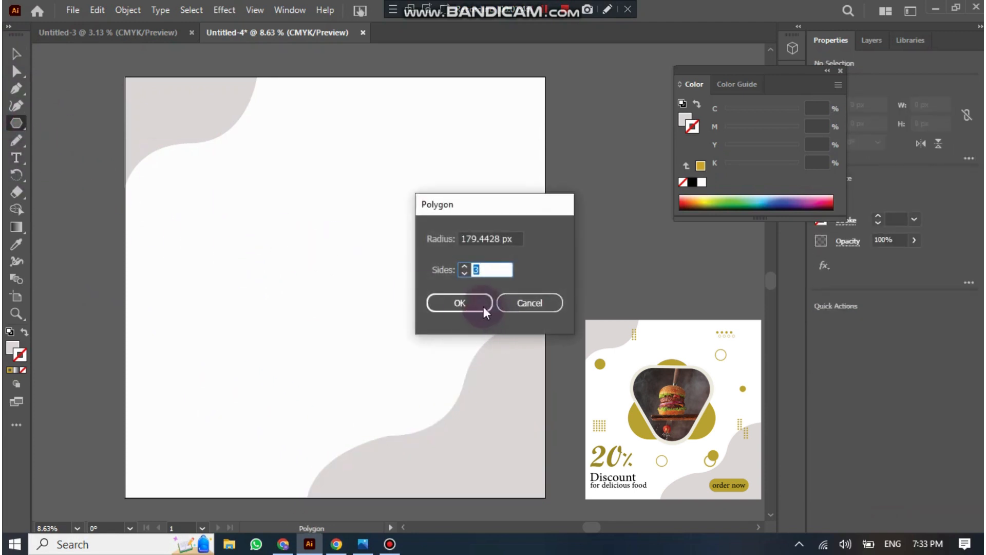
left_click(476, 303)
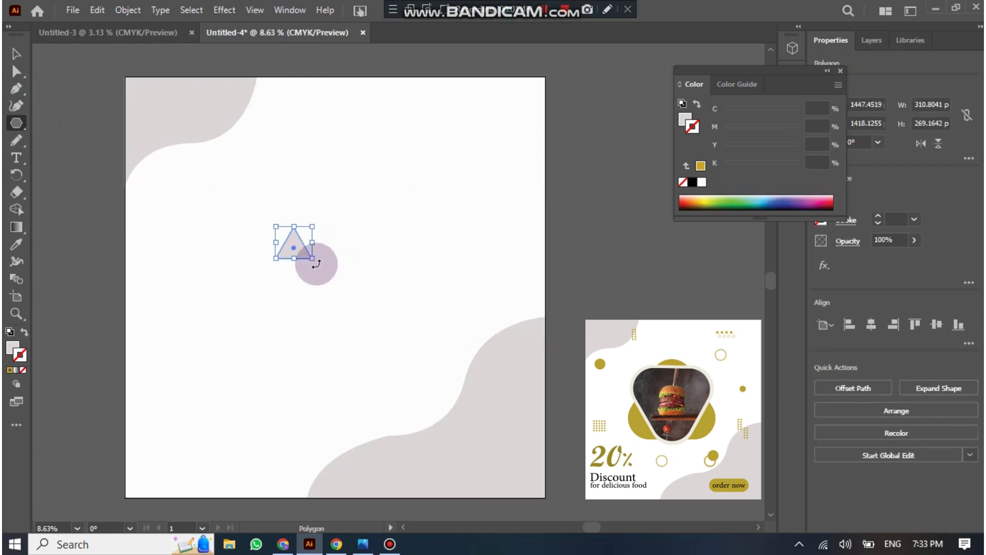
left_click_drag(312, 259, 465, 359)
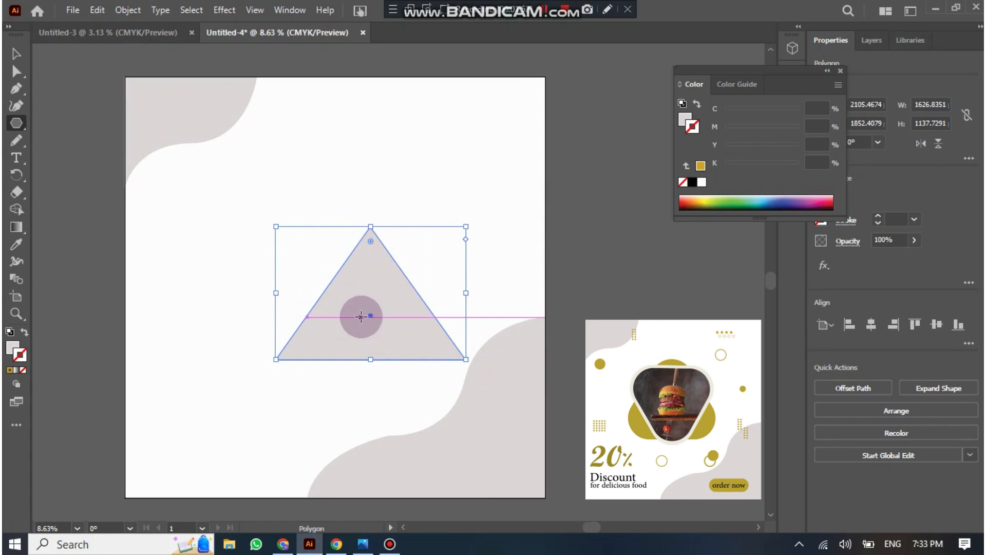
key("ctrl+z")
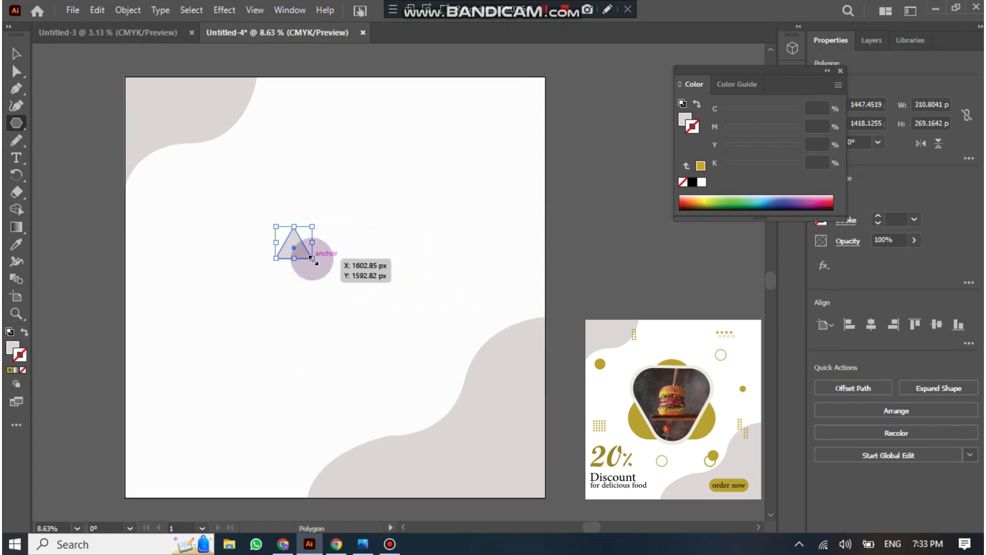
left_click_drag(311, 260, 439, 365)
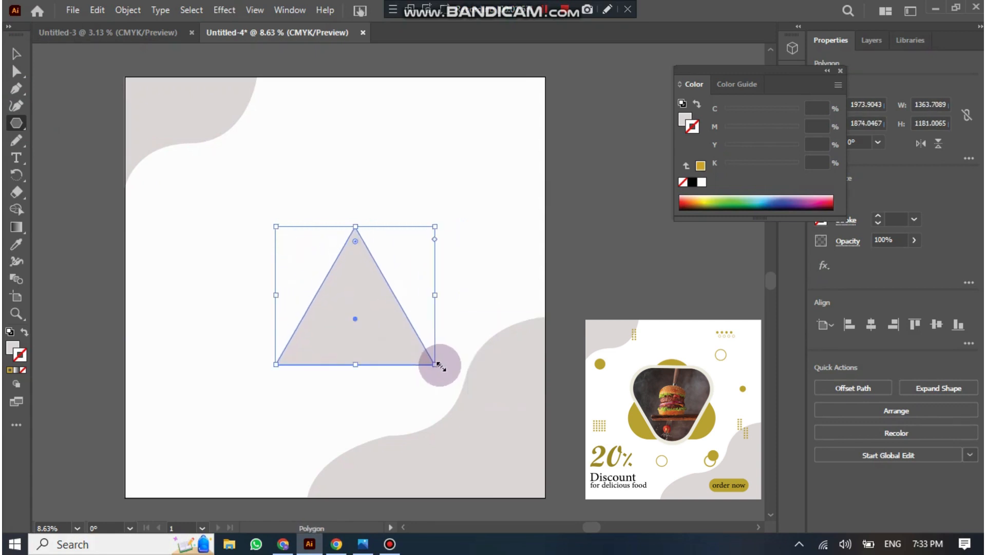
Step: Enlarge the triangle to about 2080 by 1734 px in the artboard's upper middle and round all its corners generously
key("v")
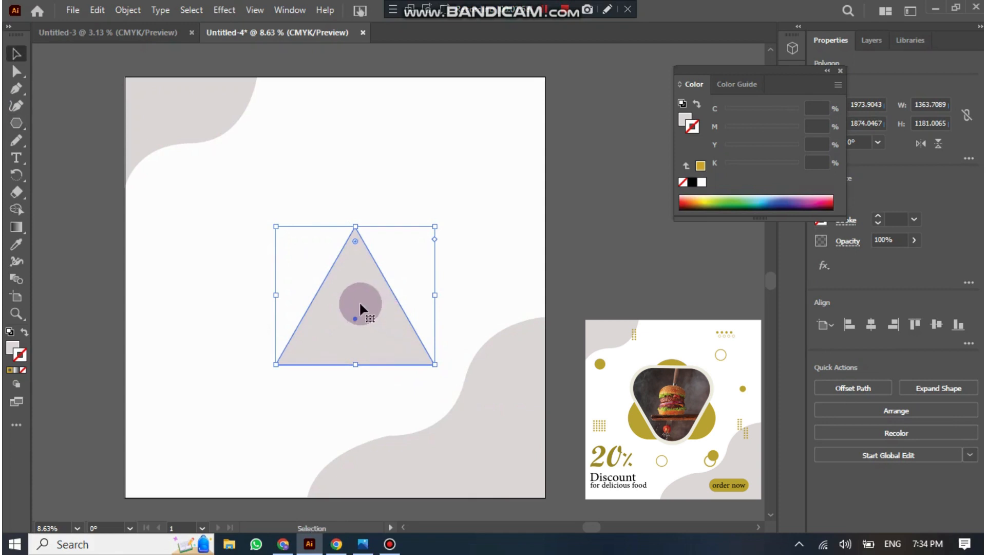
left_click_drag(360, 304, 281, 223)
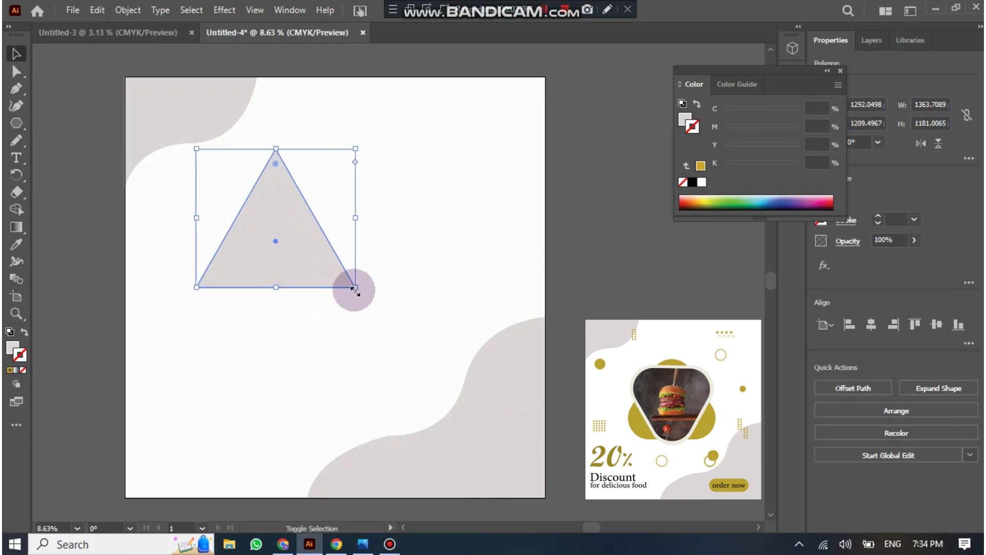
left_click_drag(354, 289, 434, 351)
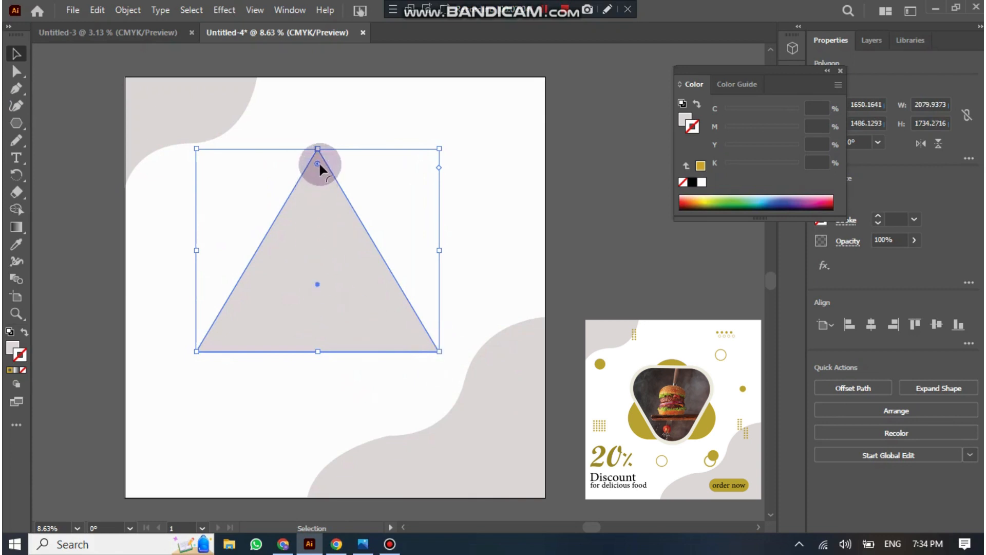
left_click_drag(316, 163, 331, 240)
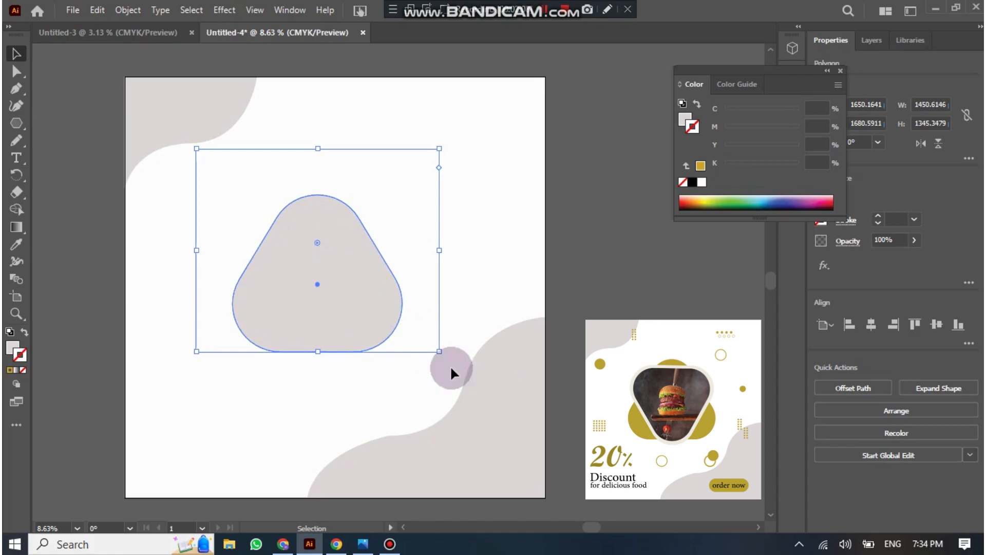
left_click_drag(439, 352, 493, 382)
left_click(385, 335)
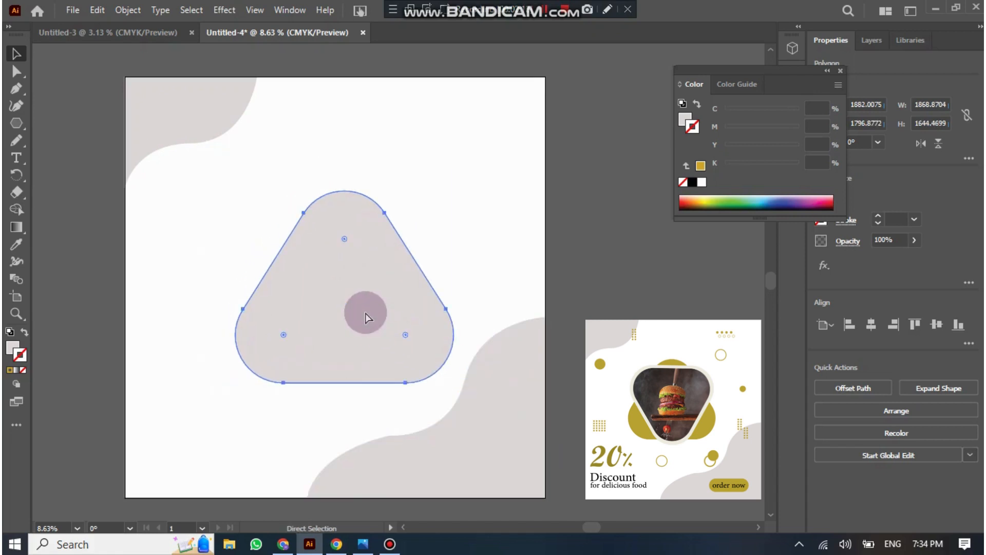
key("ctrl+z")
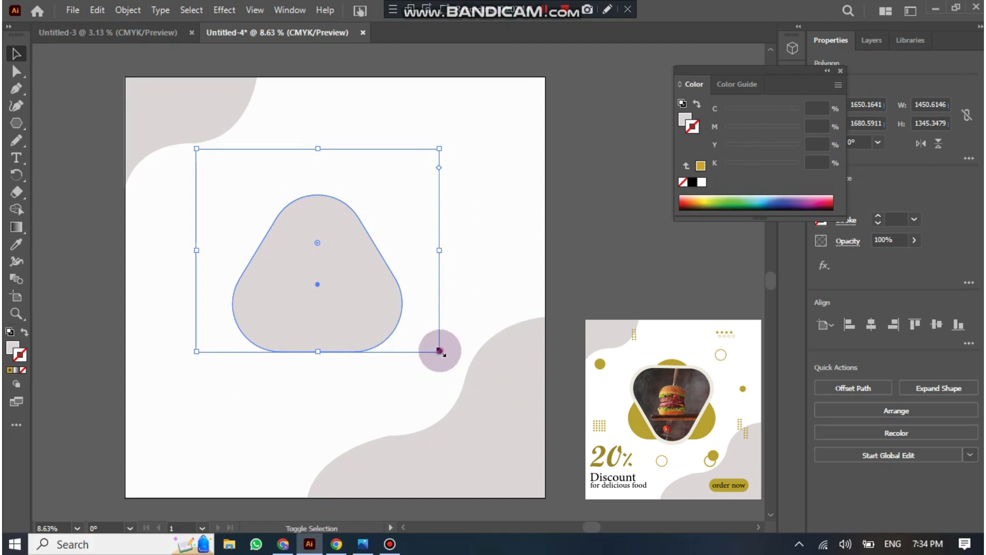
Step: Scale the rounded triangle to about 1784 by 1624 px and move it slightly up and left
left_click_drag(439, 352, 485, 384)
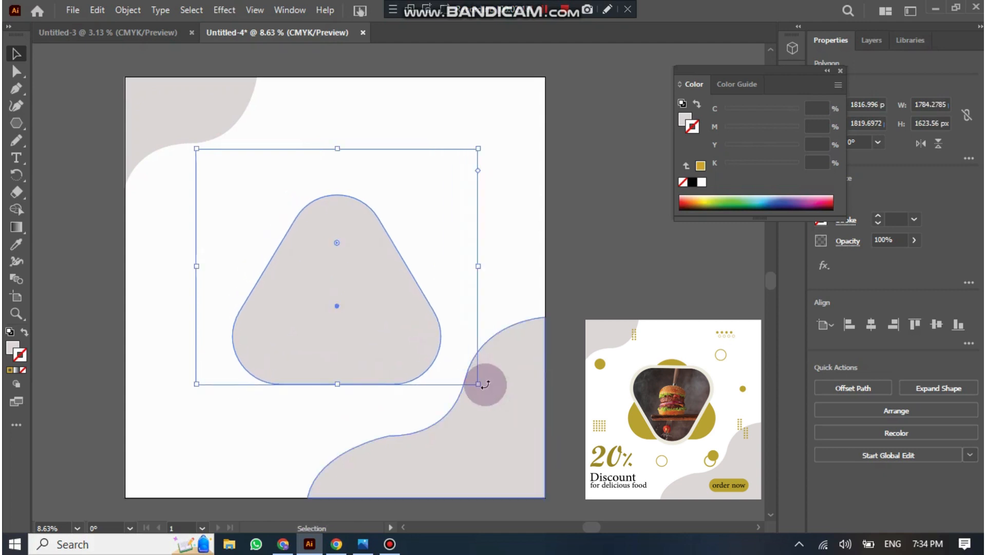
left_click(380, 307)
left_click_drag(380, 307, 369, 282)
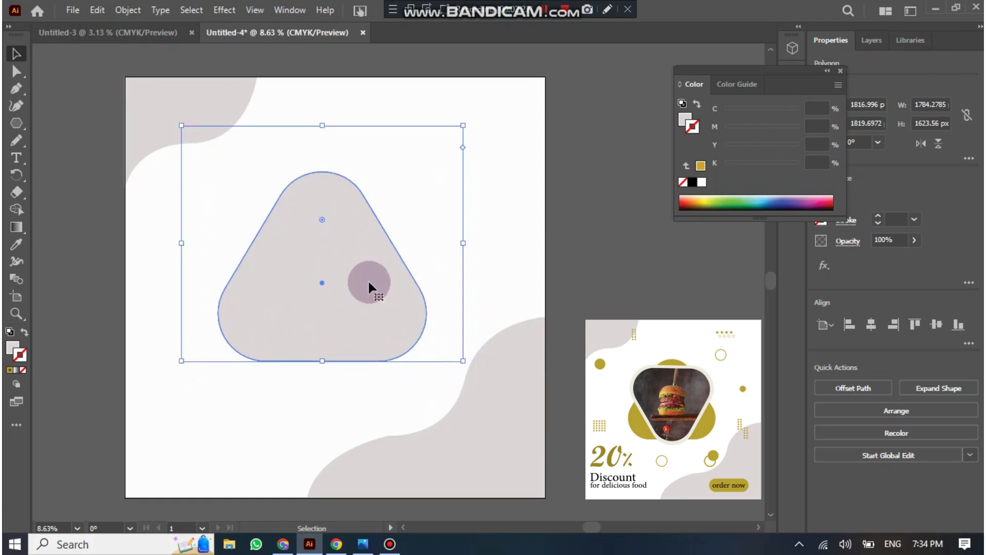
Step: Center the rounded triangle horizontally on the artboard and fill it with olive gold (C 30.59, M 30.59, Y 100, K 1.96)
left_click(871, 325)
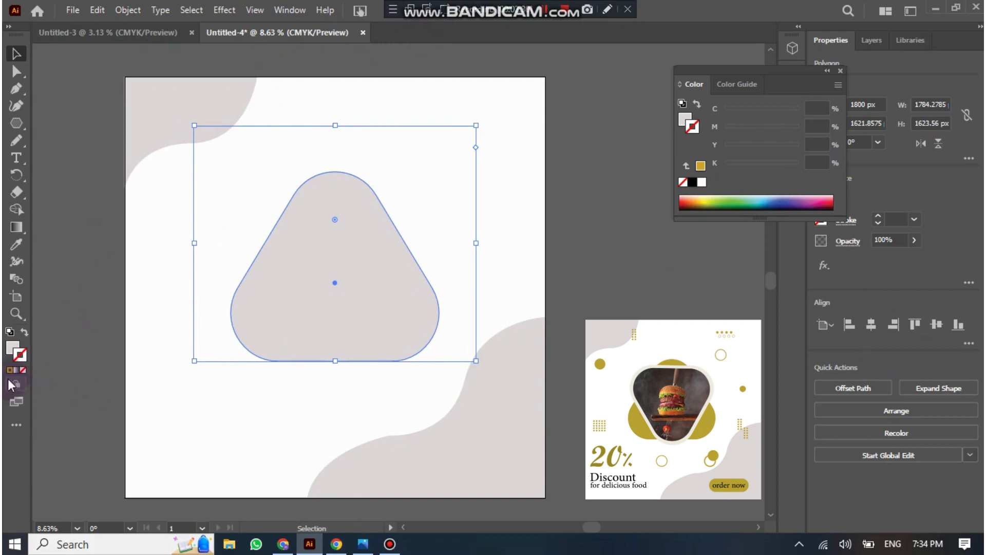
left_click(12, 348)
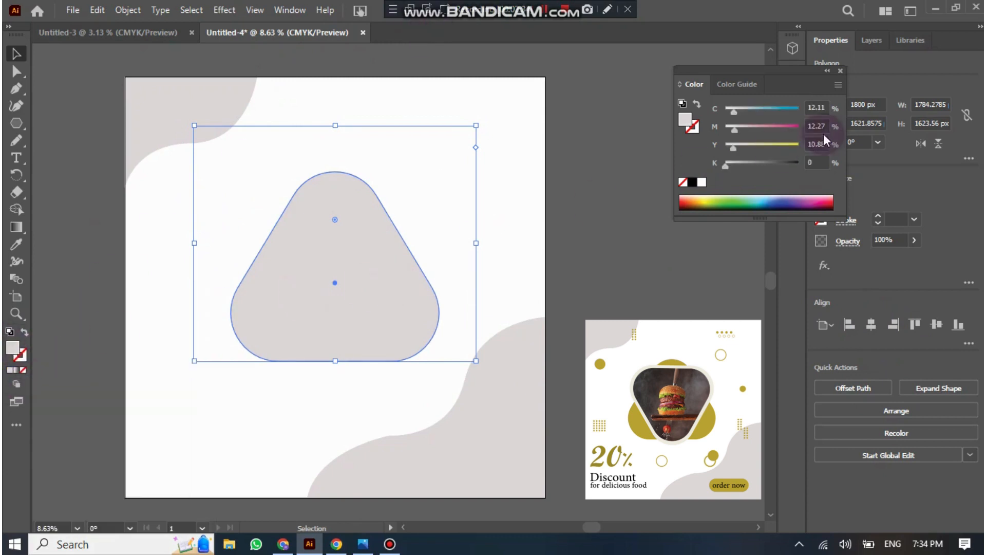
left_click(706, 198)
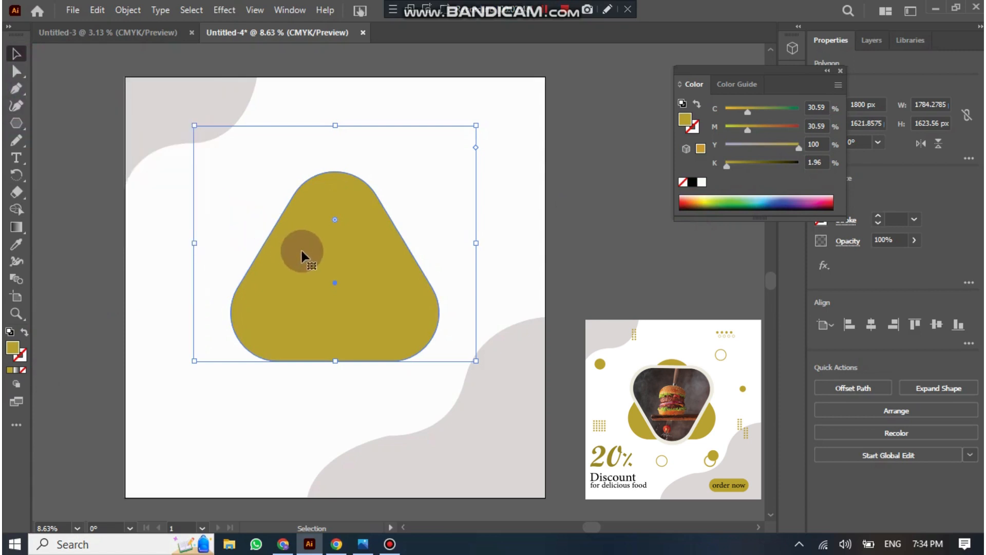
Step: Duplicate the gold triangle, rotate the copy to 300° so it points down, and position it over the original at X 1800, Y 1800 px
left_click_drag(303, 254, 303, 272)
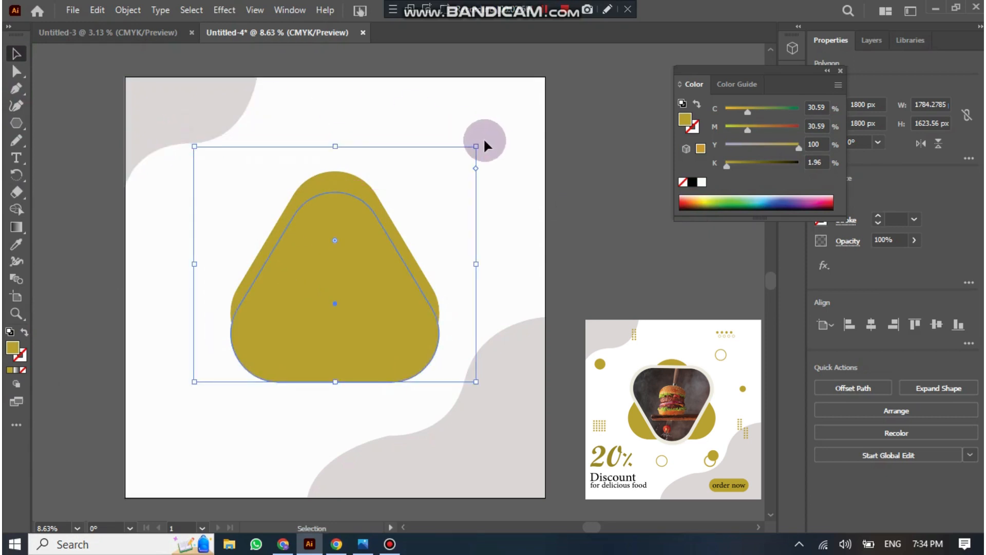
left_click_drag(479, 139, 374, 312)
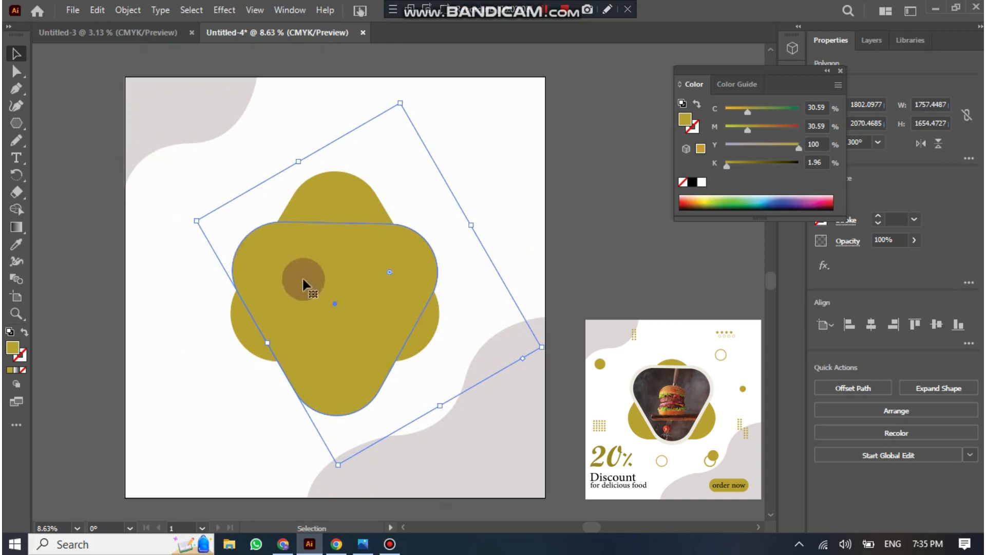
left_click_drag(329, 304, 329, 277)
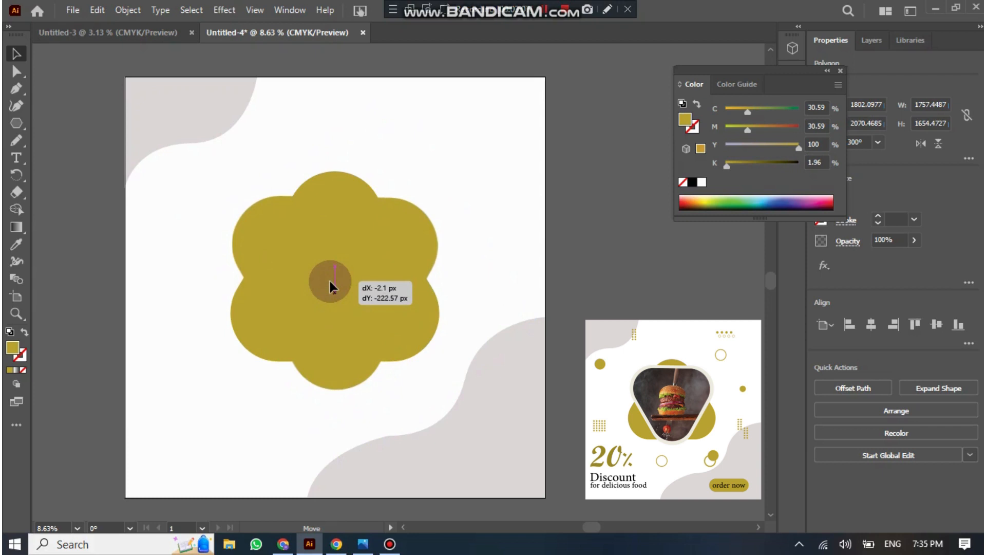
left_click_drag(329, 286, 329, 278)
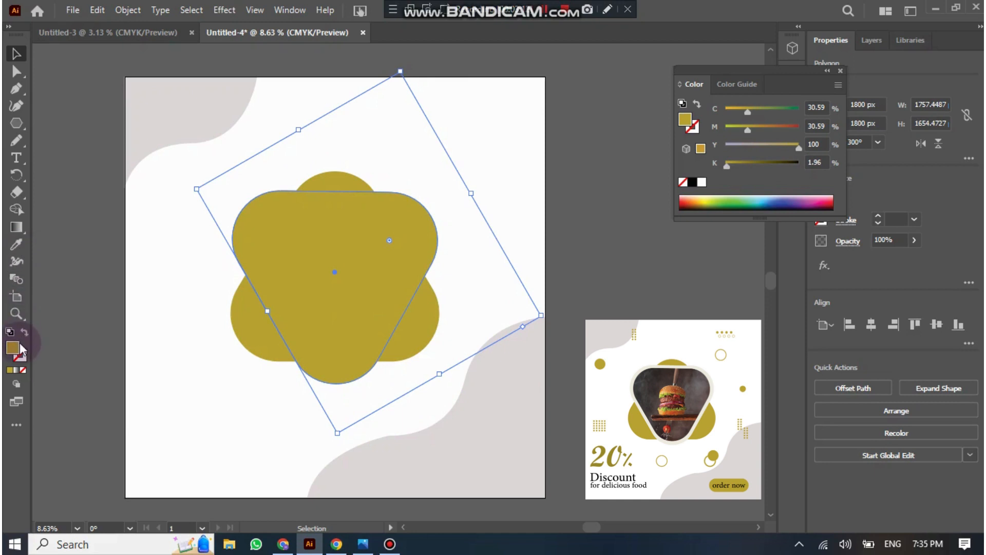
Step: Fill the downward-pointing rounded triangle with white
left_click(701, 183)
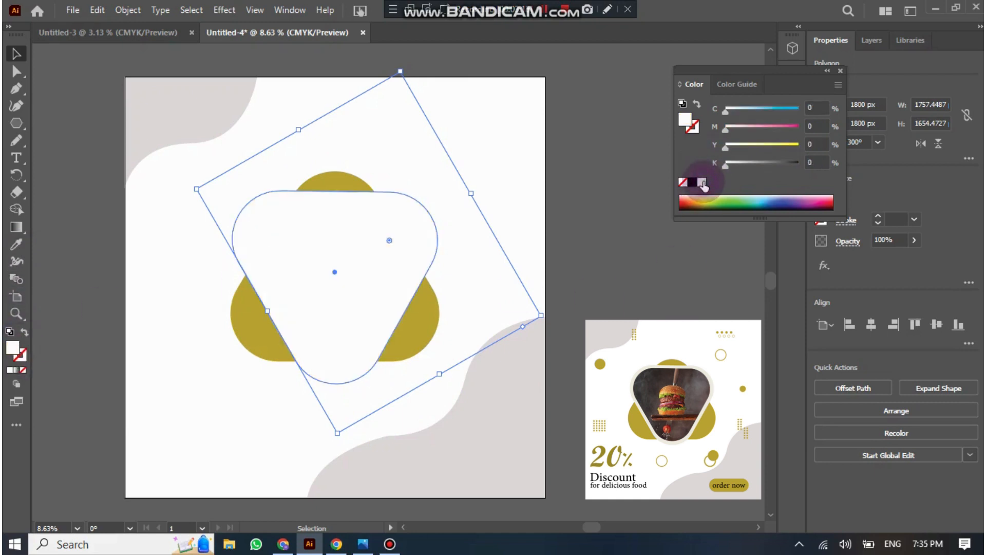
left_click(277, 260)
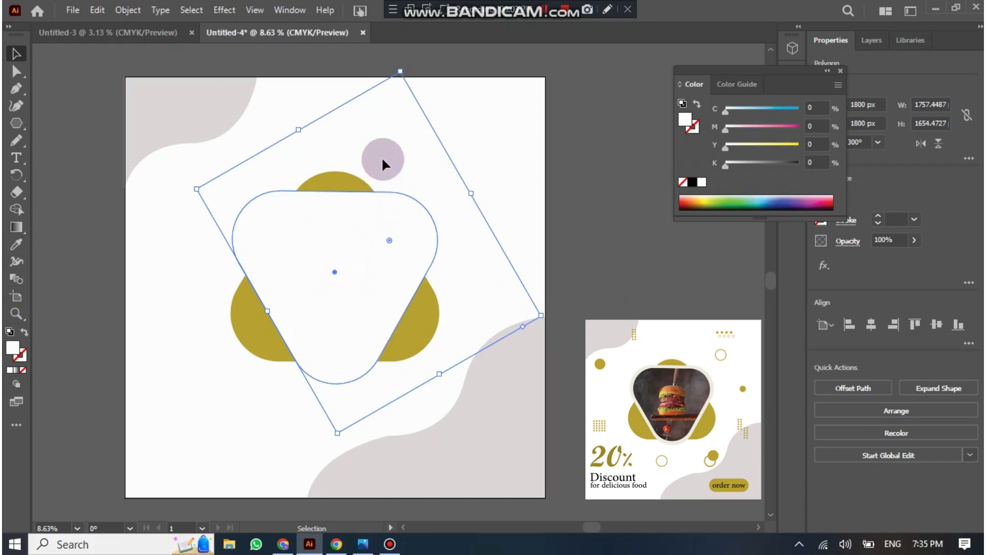
key("a")
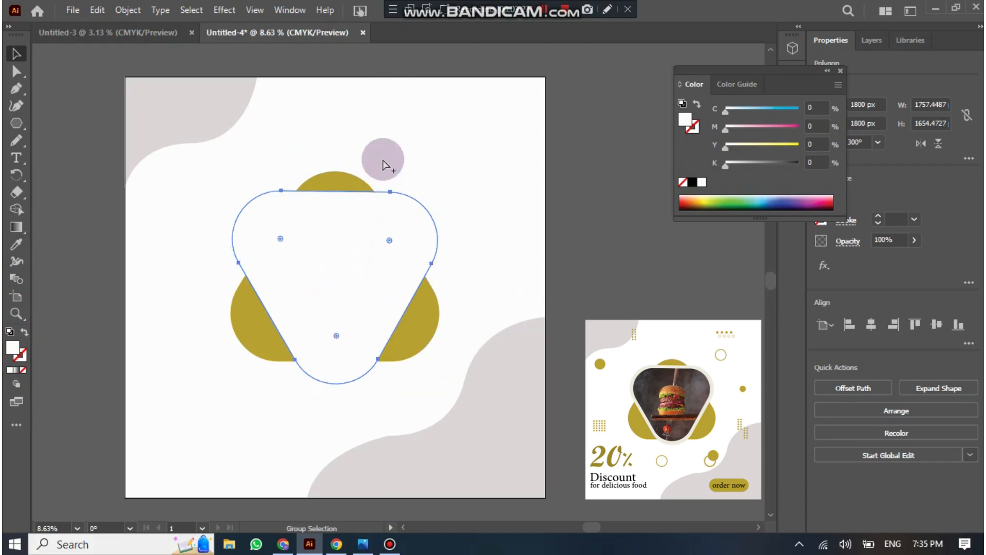
key("v")
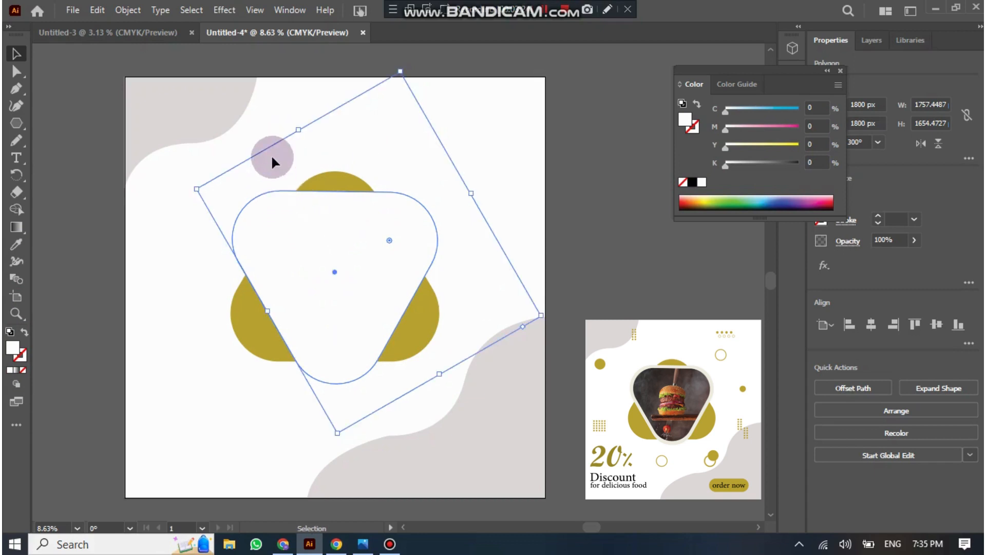
Step: Paste a copy of the white triangle in front and scale the copy proportionally to about 1685 by 1572 px
left_click(92, 10)
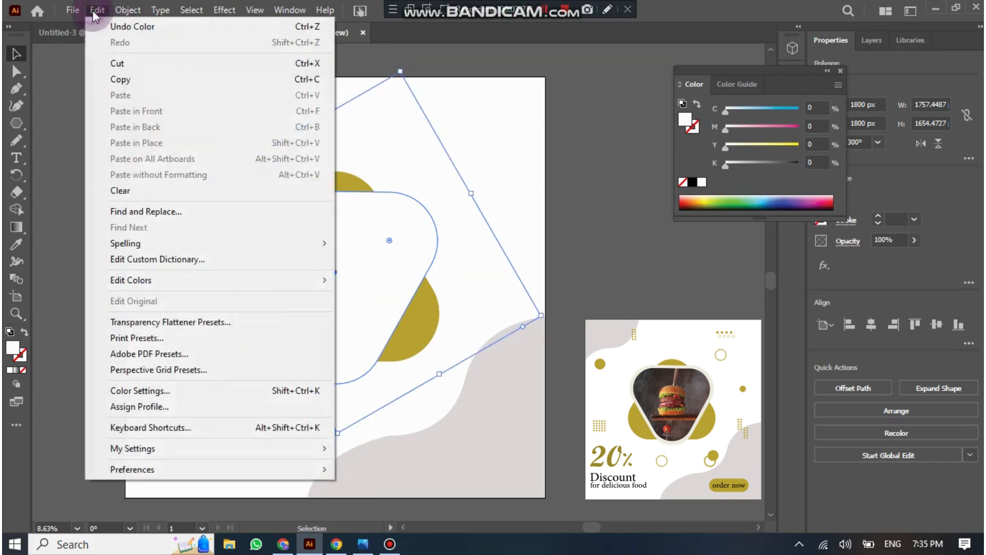
left_click(121, 80)
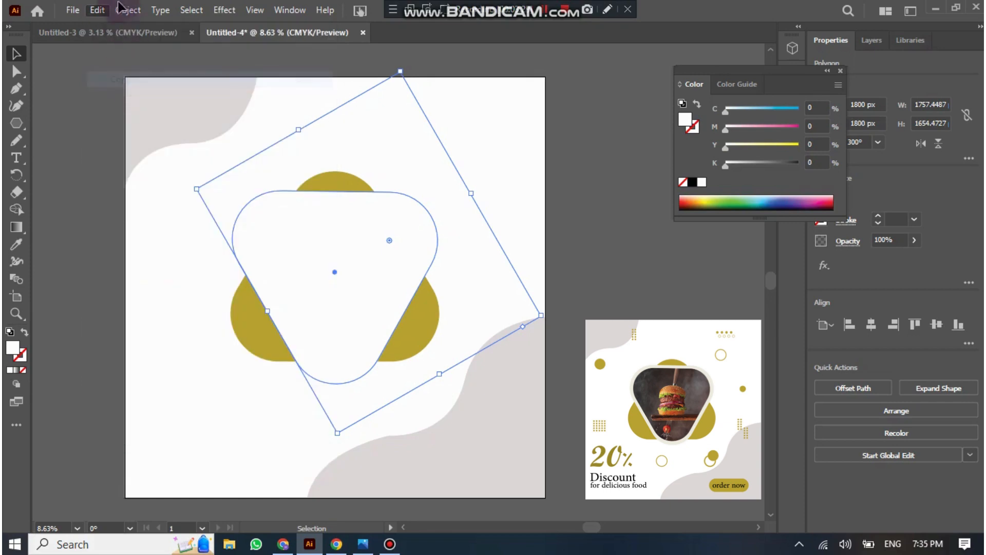
left_click(97, 10)
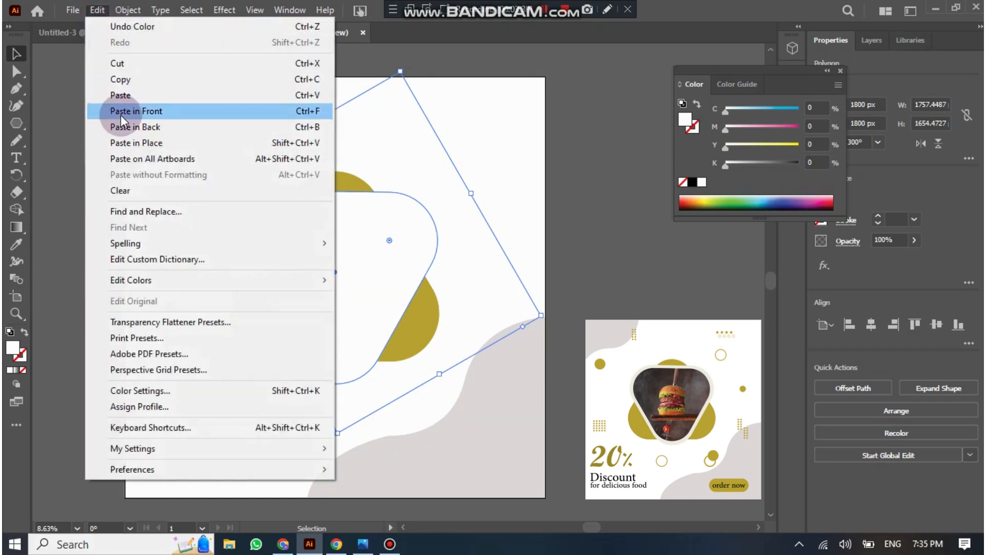
left_click(121, 112)
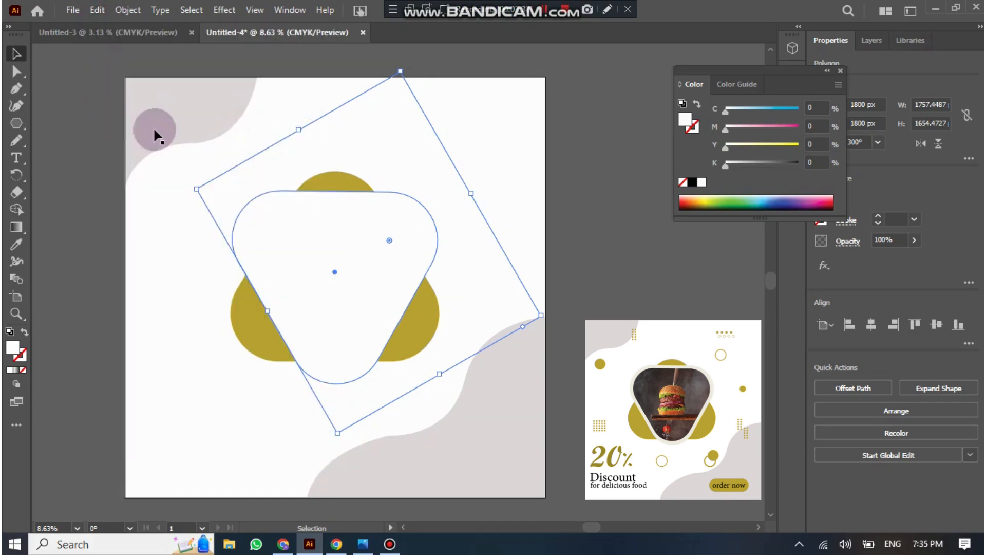
left_click(194, 190, "shift")
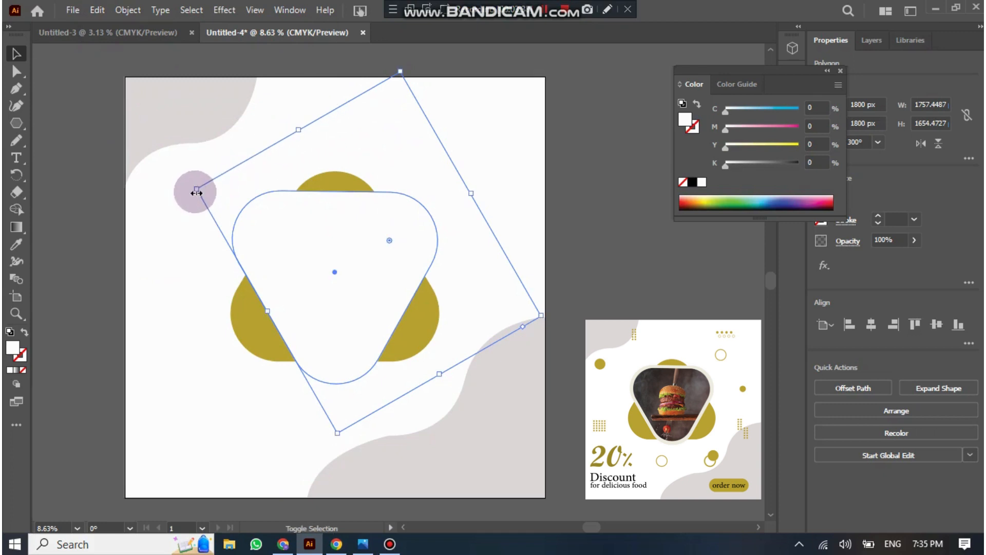
key("alt+shift")
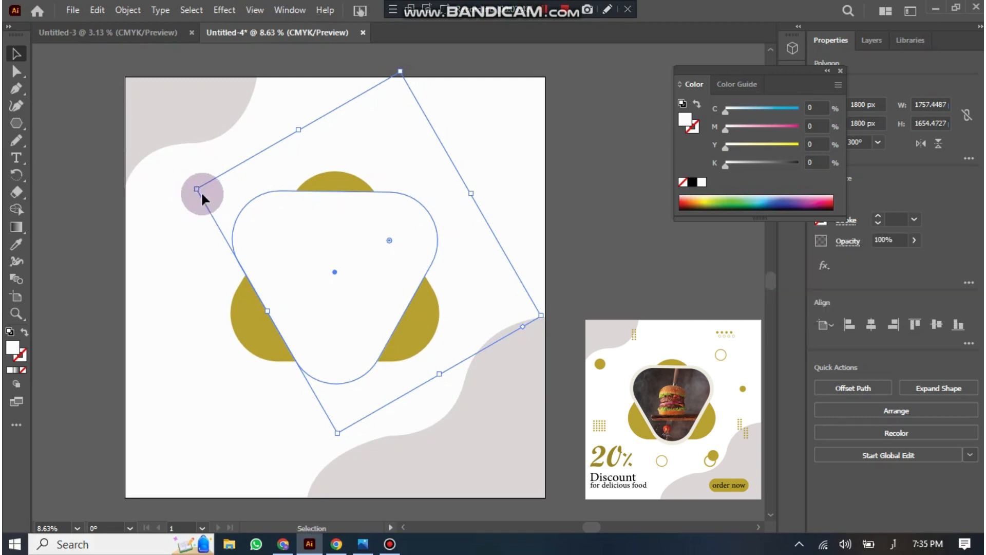
mouse_move(195, 192)
left_mouse_down()
mouse_move(229, 205)
mouse_move(207, 198)
left_mouse_up()
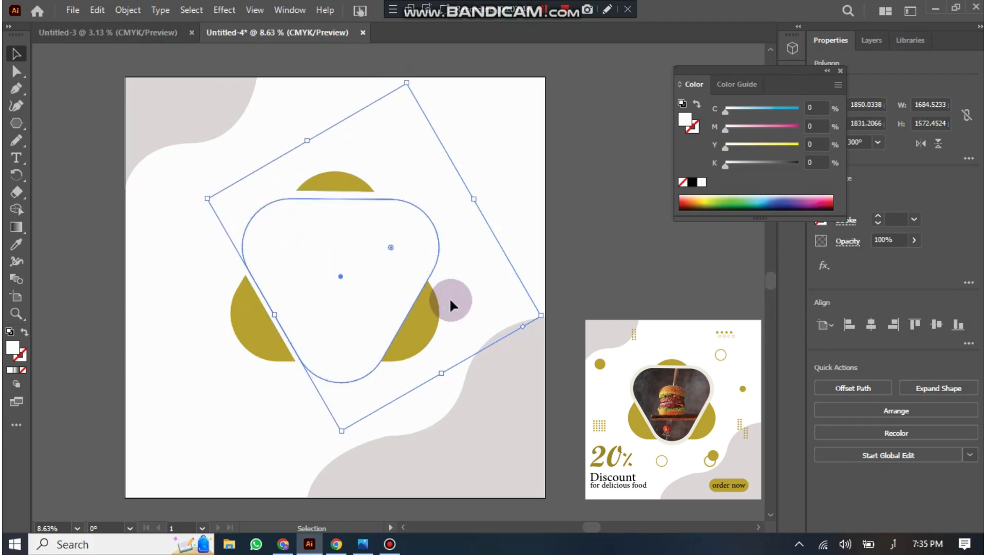
Step: Give the inner triangle no fill and a gold stroke sampled from the gold triangle behind it
left_click(22, 371)
left_click(25, 353)
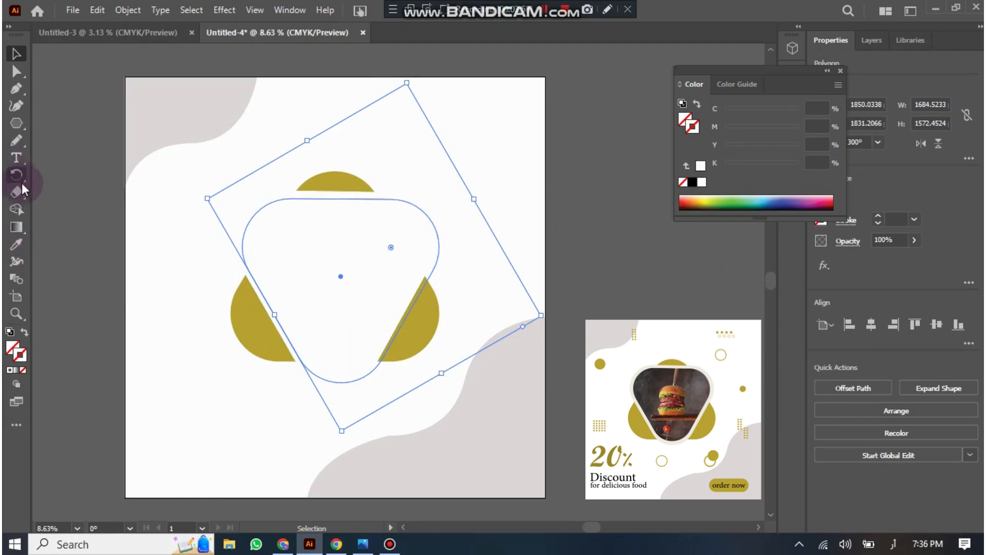
left_click_drag(23, 194, 23, 244)
left_click(23, 245)
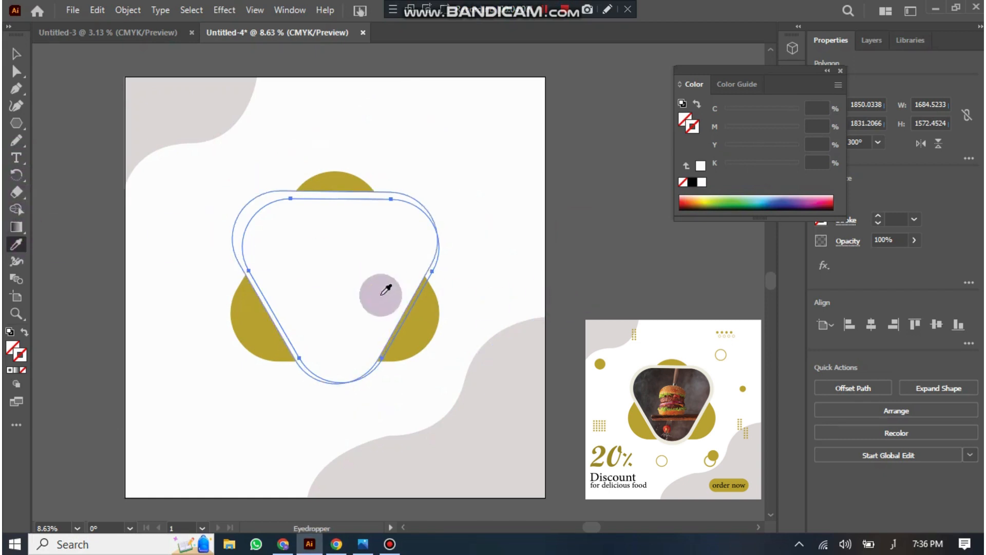
left_click(430, 323)
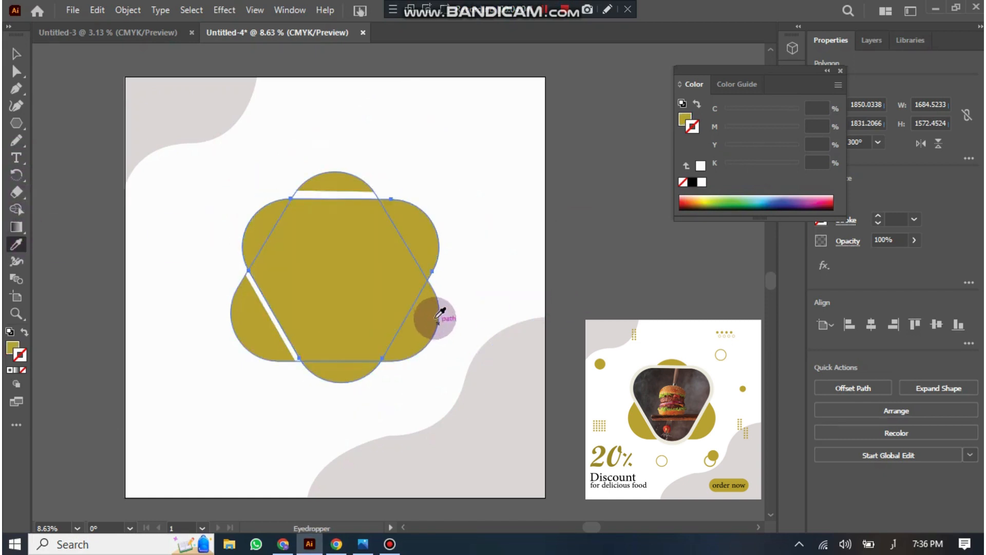
left_click(24, 331)
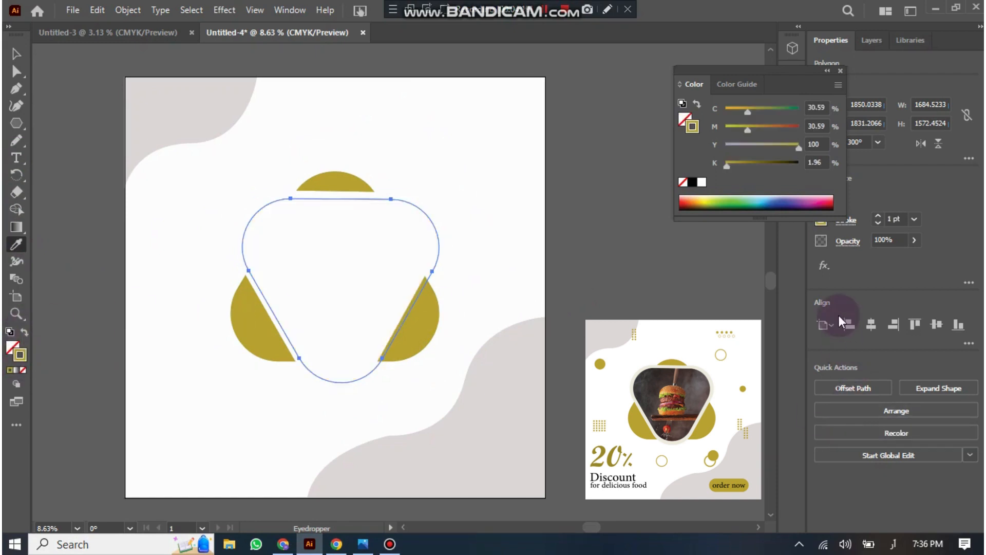
Step: Set the inner triangle's stroke weight to 17 pt and turn it into a dashed line
left_click(879, 216)
left_click(878, 216)
left_click(879, 216)
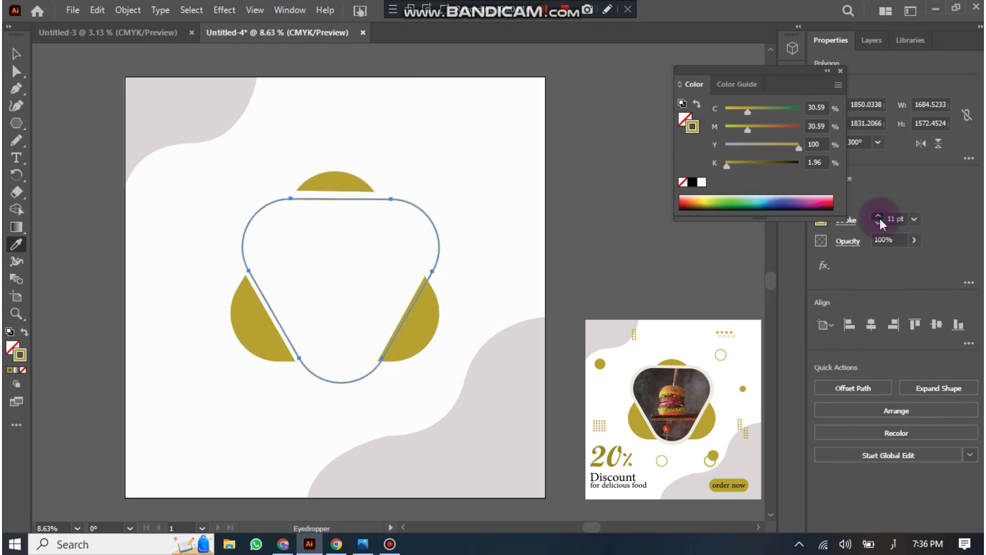
left_click(878, 216)
left_click(878, 216)
left_click(878, 216)
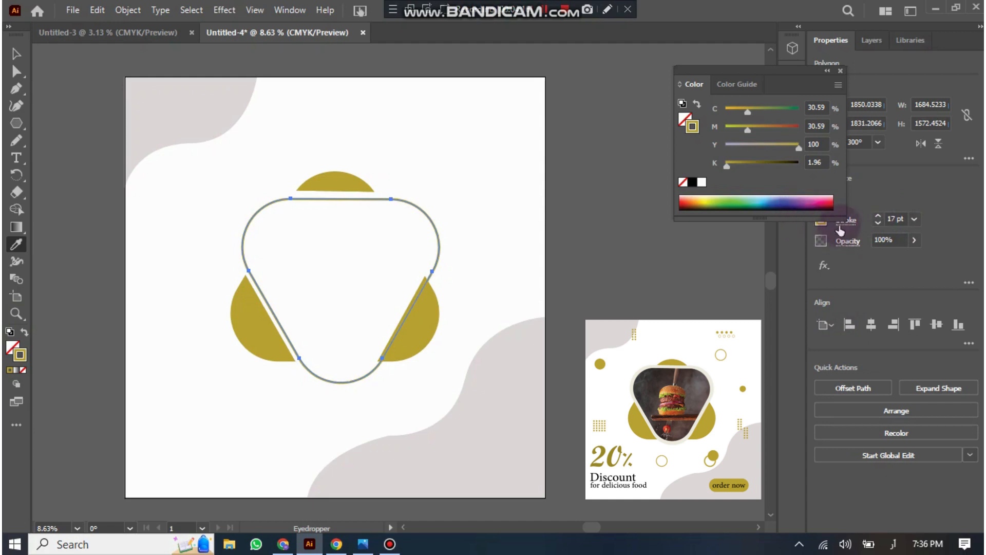
left_click(850, 227)
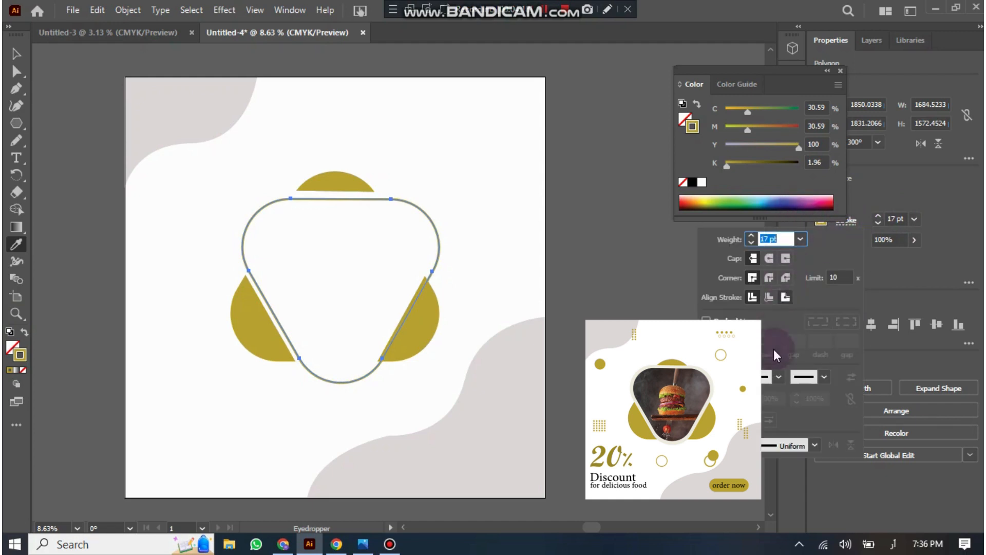
left_click(706, 320)
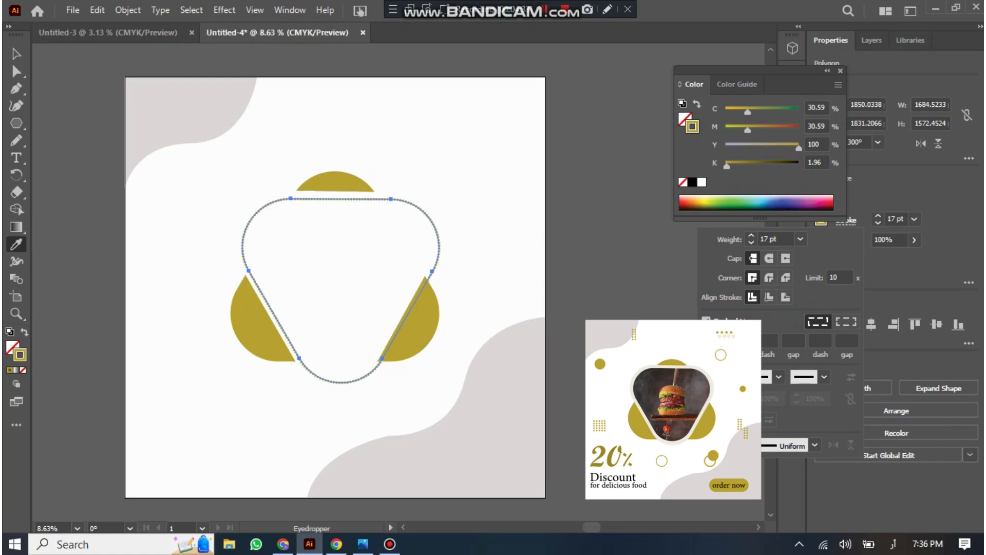
left_click(565, 378)
left_click(565, 379)
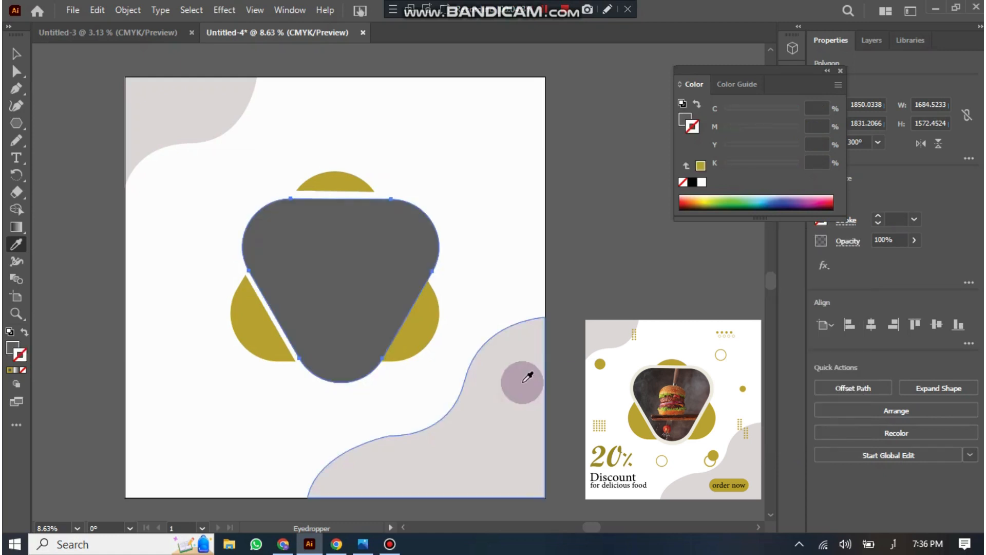
Step: Undo the last color sampling on the dashed triangle outline and center the outline inside the white rounded triangle
key("ctrl+z")
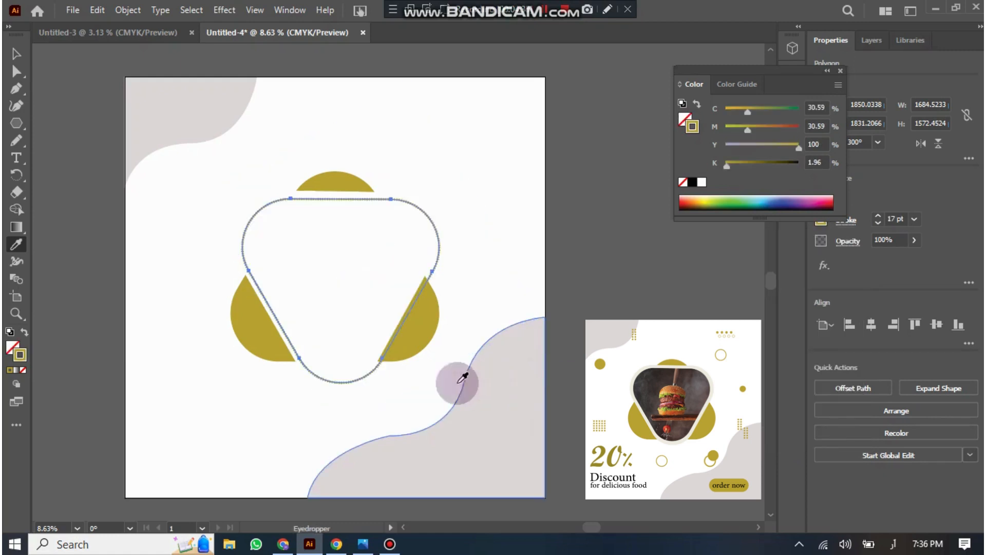
left_click(16, 54)
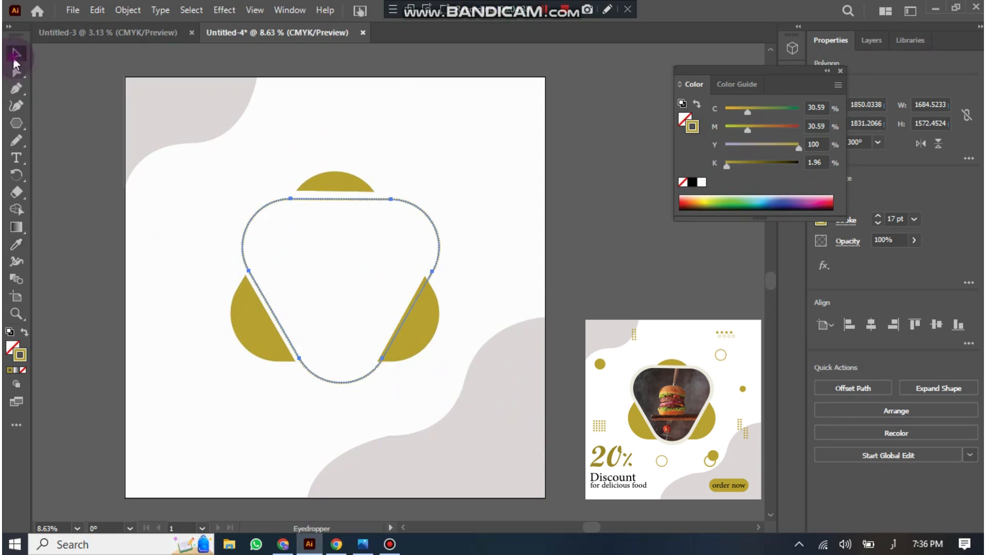
left_click(139, 195)
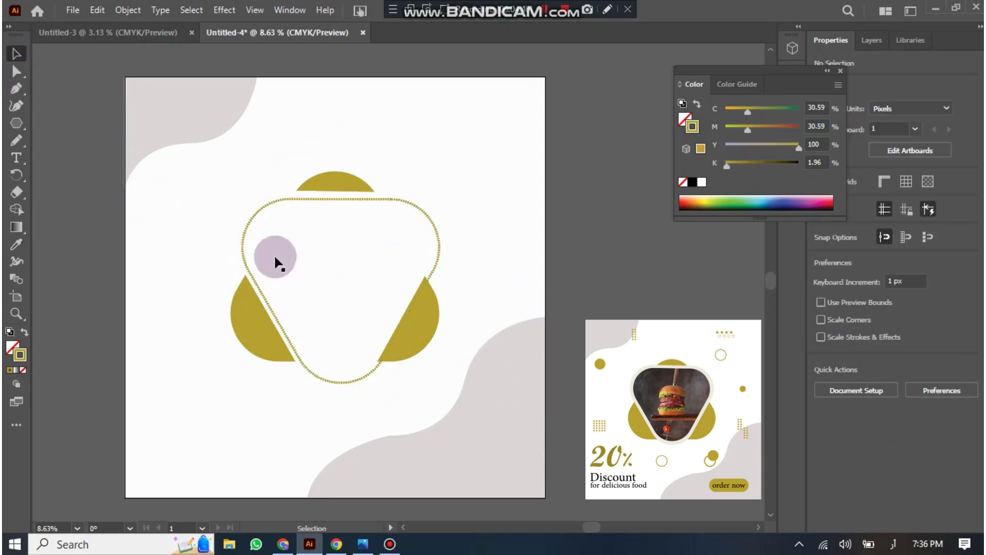
left_click_drag(327, 209, 331, 197)
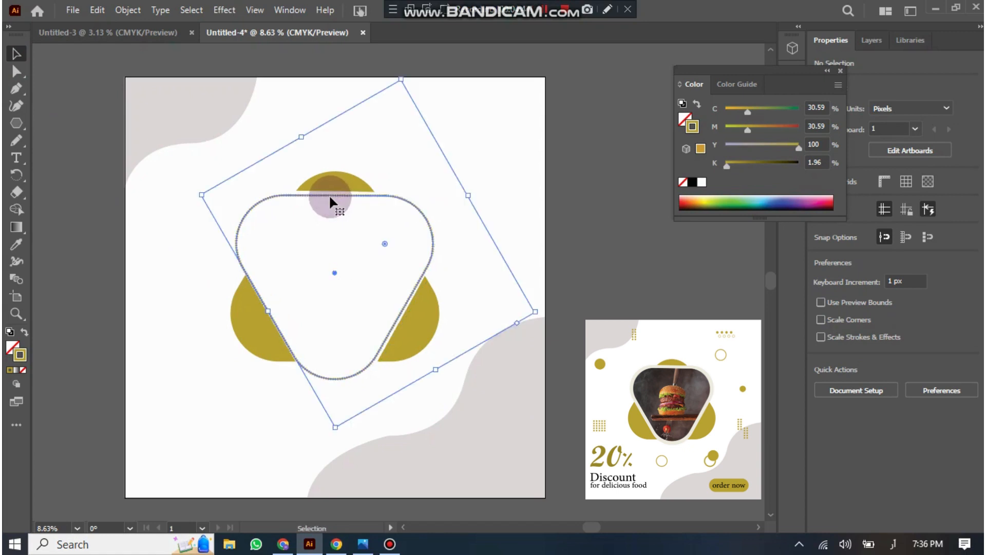
left_click(624, 199)
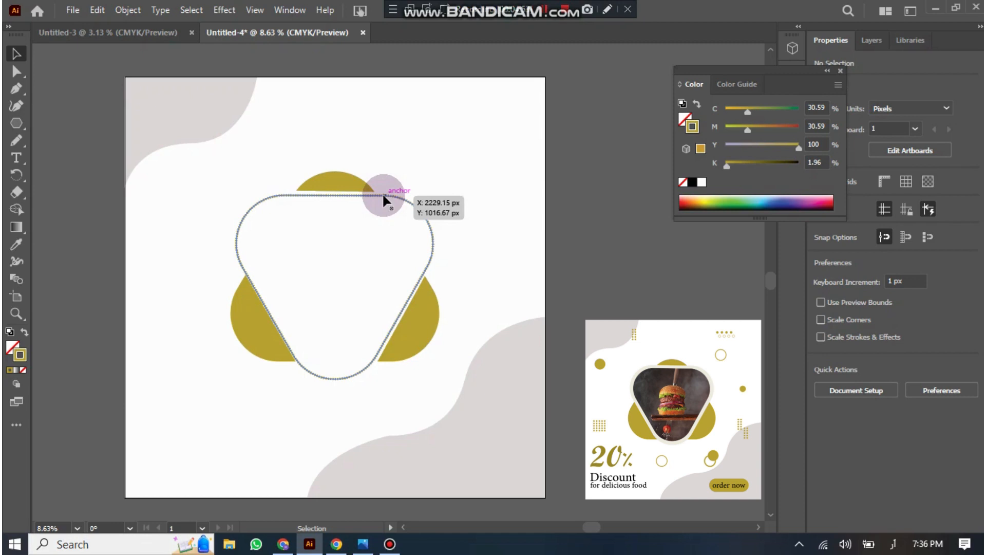
Step: Fill the white rounded triangle with the light gray sampled from the upper-left wavy corner shape
left_click(373, 221)
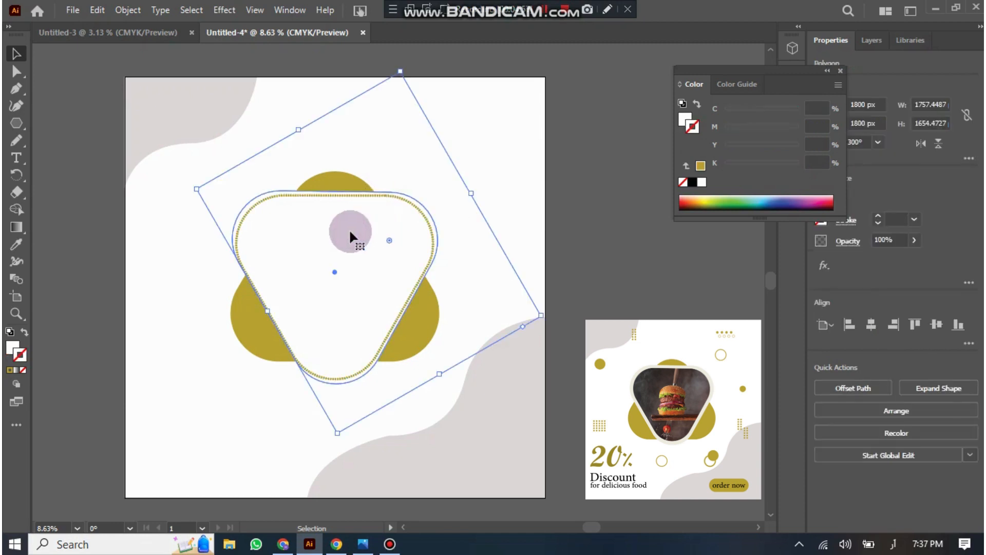
left_click(22, 245)
left_click(169, 125)
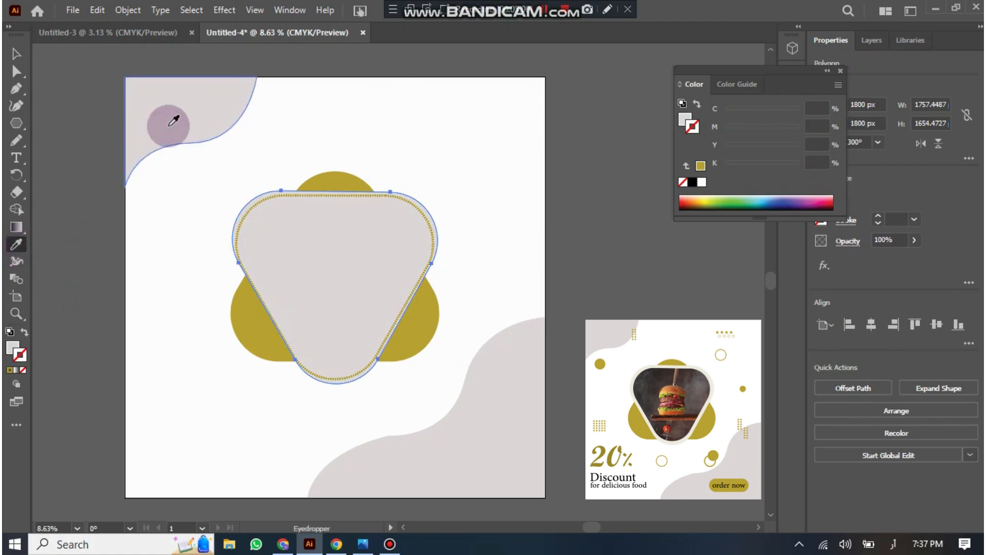
left_click(16, 54)
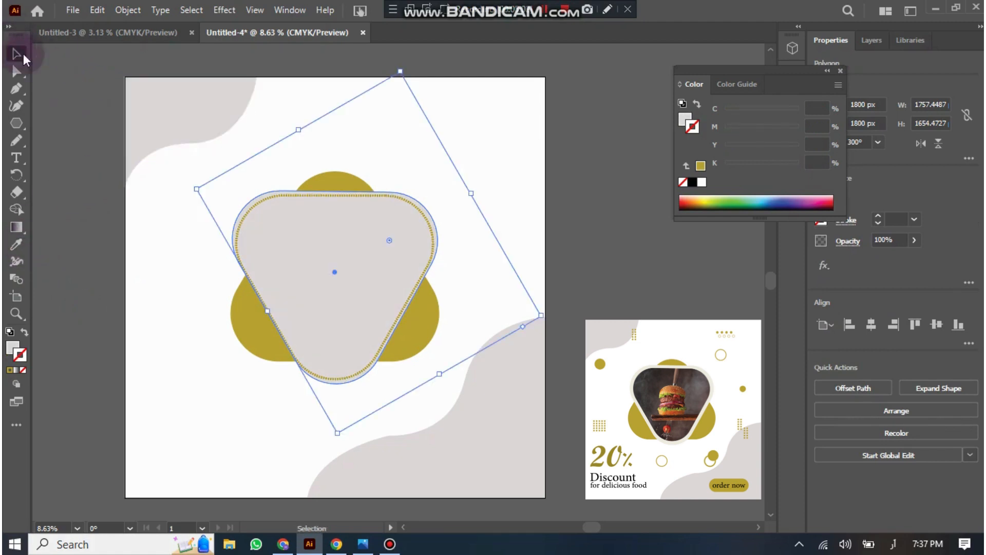
Step: Scale the dashed triangle outline proportionally to about 1615 by 1512 px and recenter it inside the gray triangle
left_click(347, 376)
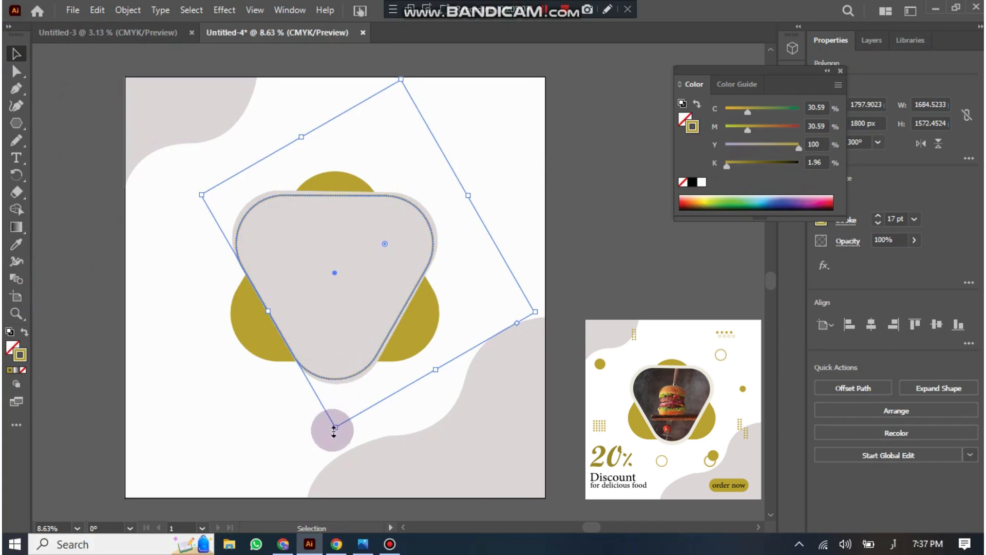
left_click_drag(335, 428, 335, 415)
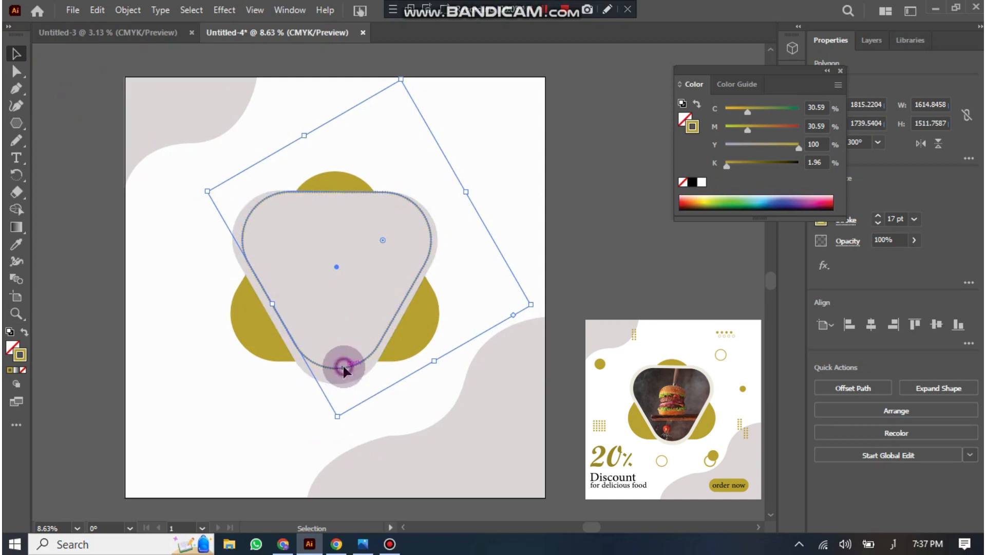
left_click_drag(343, 367, 339, 375)
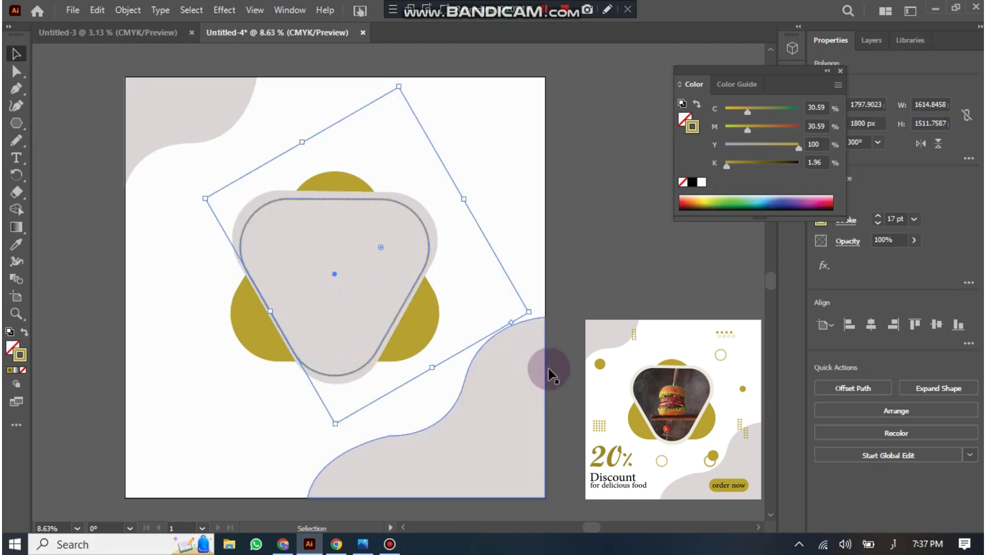
key("ctrl+shift+a")
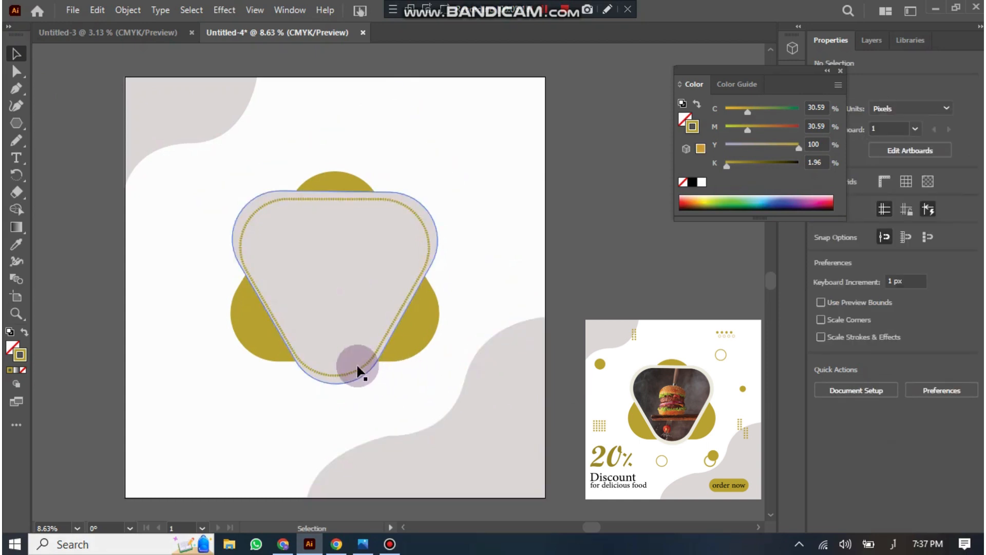
Step: Nudge the dashed triangle outline slightly right and reduce its corner rounding so it follows the gray triangle's edge
left_click(358, 368)
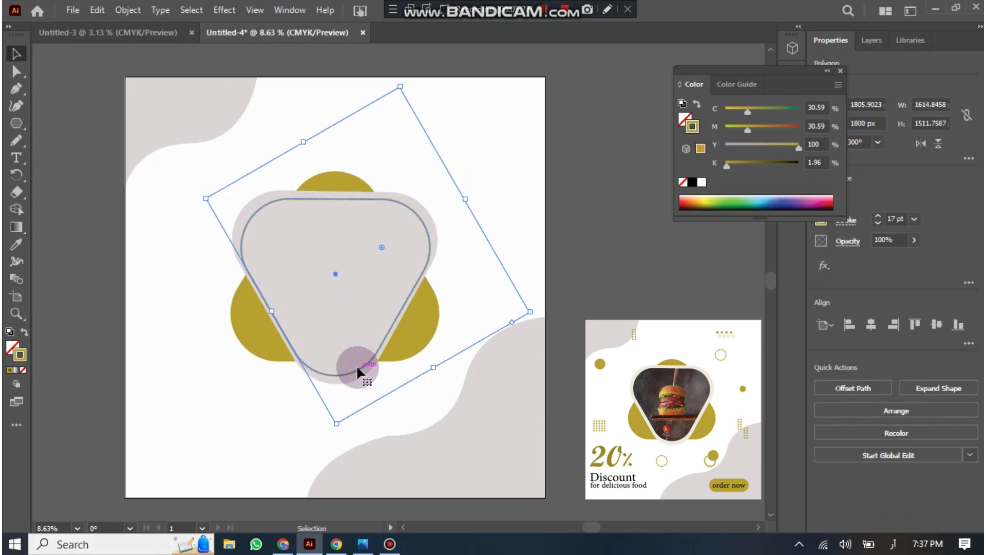
key("Right")
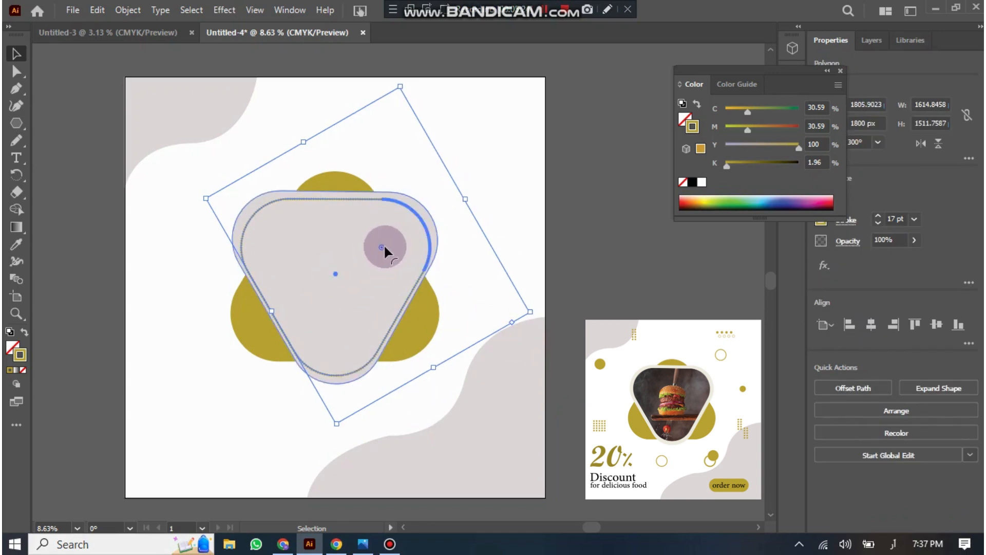
left_click_drag(380, 245, 389, 239)
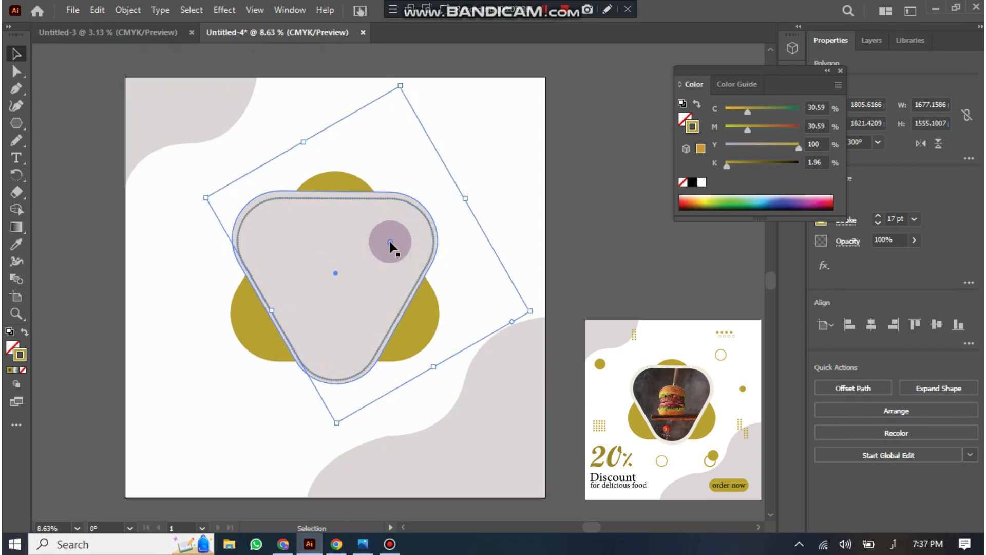
left_click(643, 247)
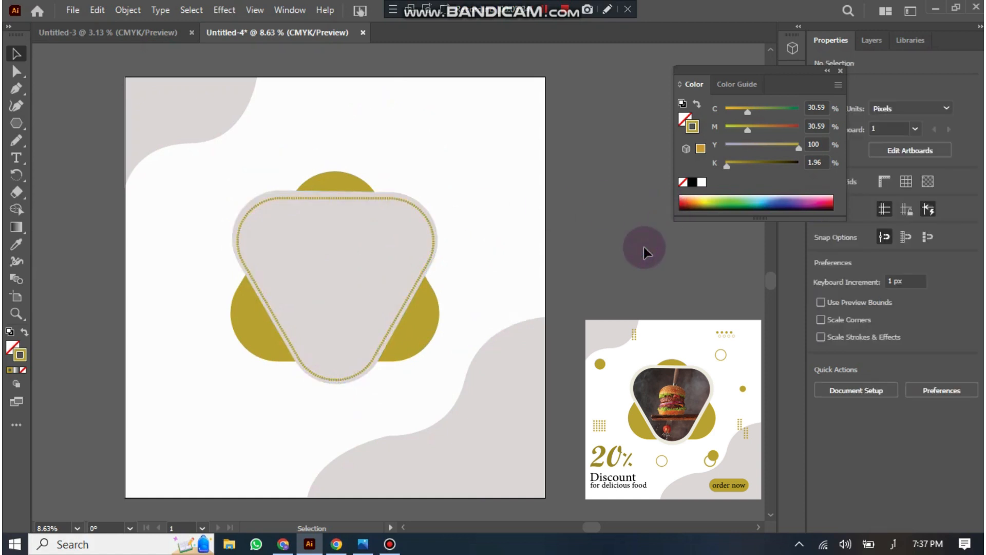
Step: Draw a circle about 216 px in diameter just below the upper-left gray wavy corner
left_click(16, 125)
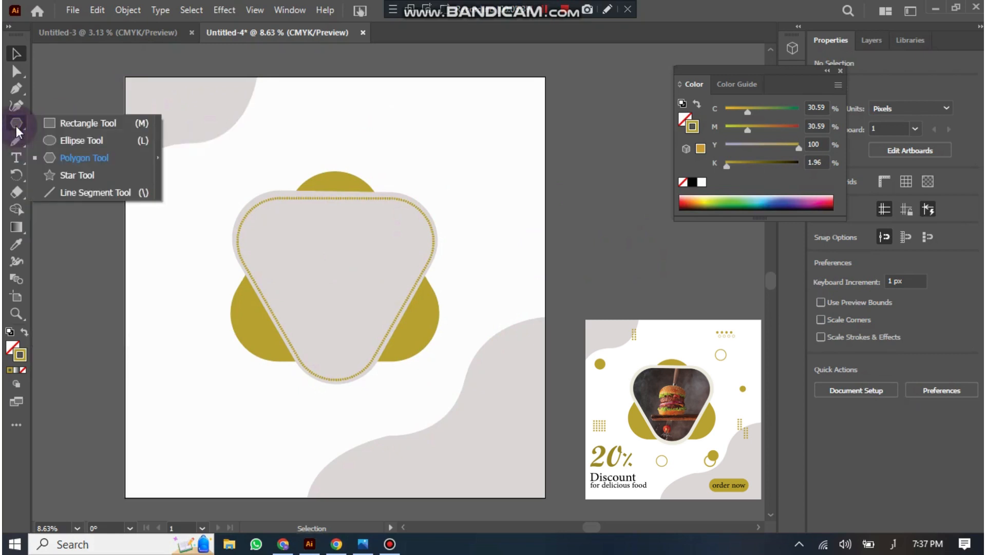
left_click(57, 144)
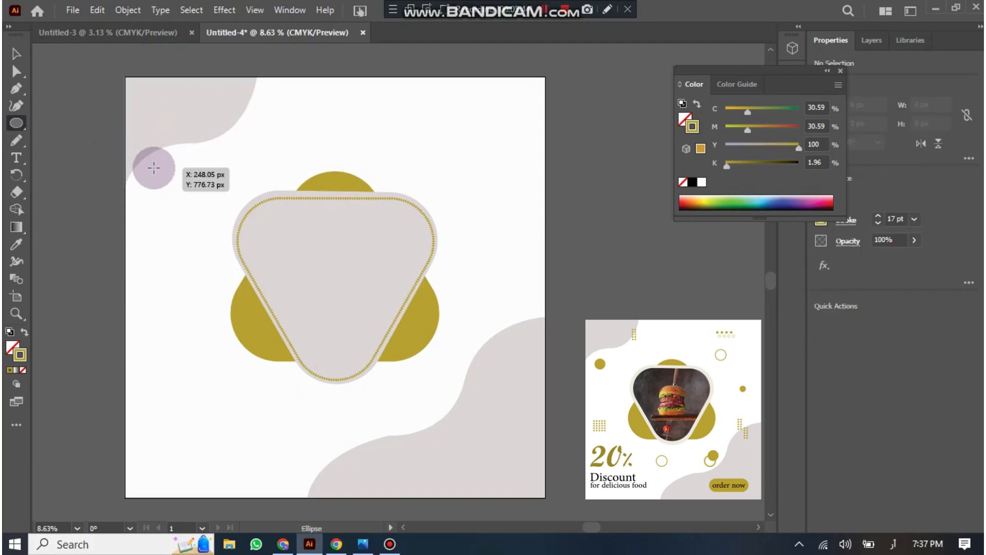
left_click_drag(154, 168, 169, 193)
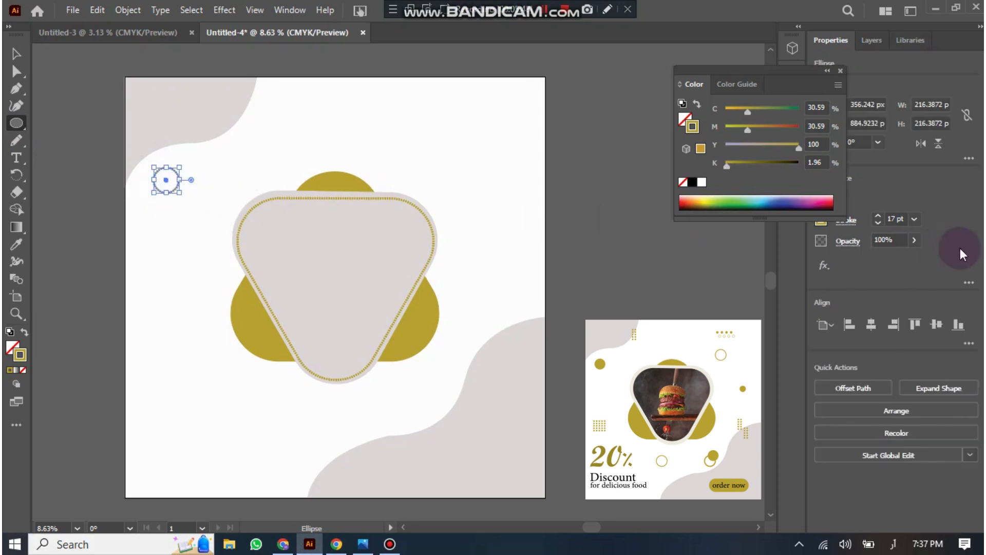
Step: Turn off the circle's dashed line and swap its fill and stroke to make it solid gold
left_click(848, 221)
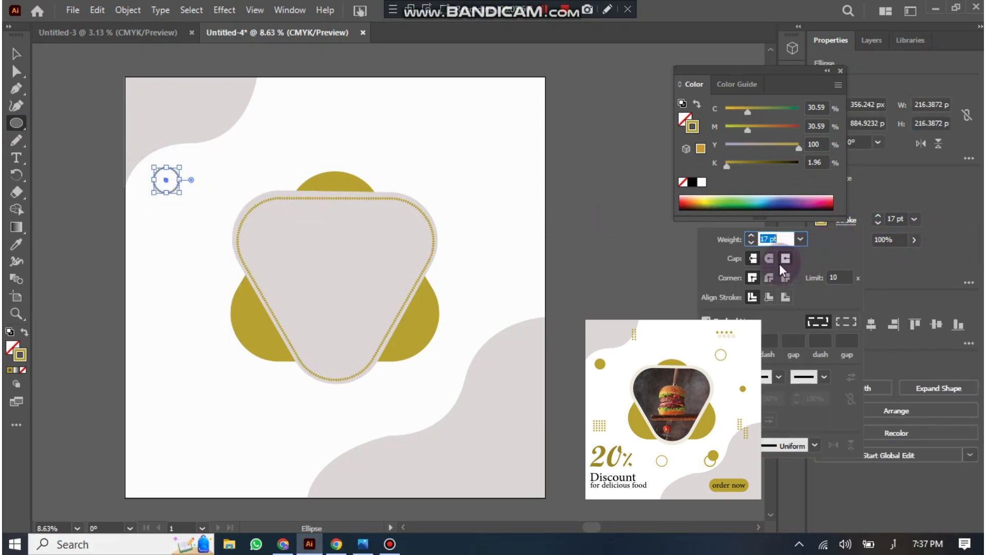
left_click(707, 319)
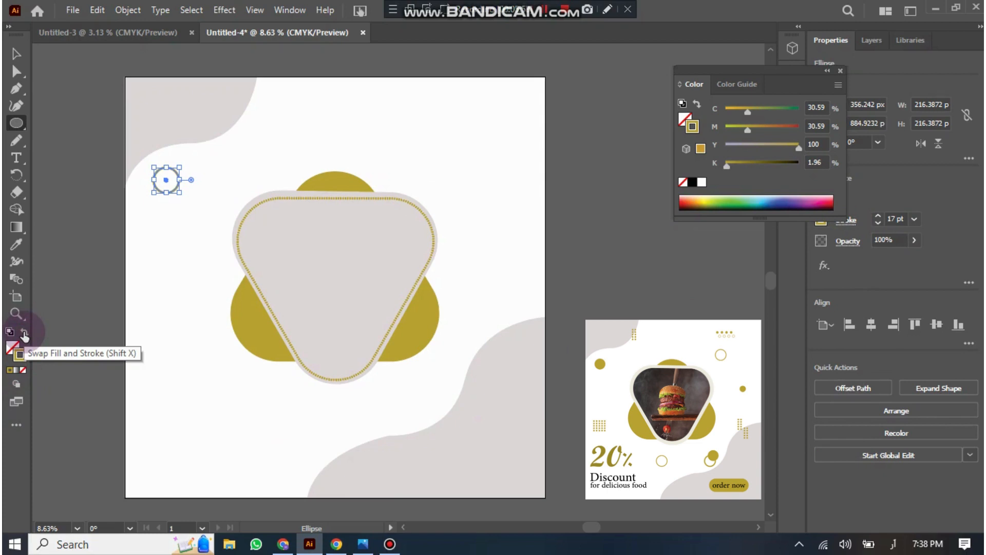
left_click(24, 334)
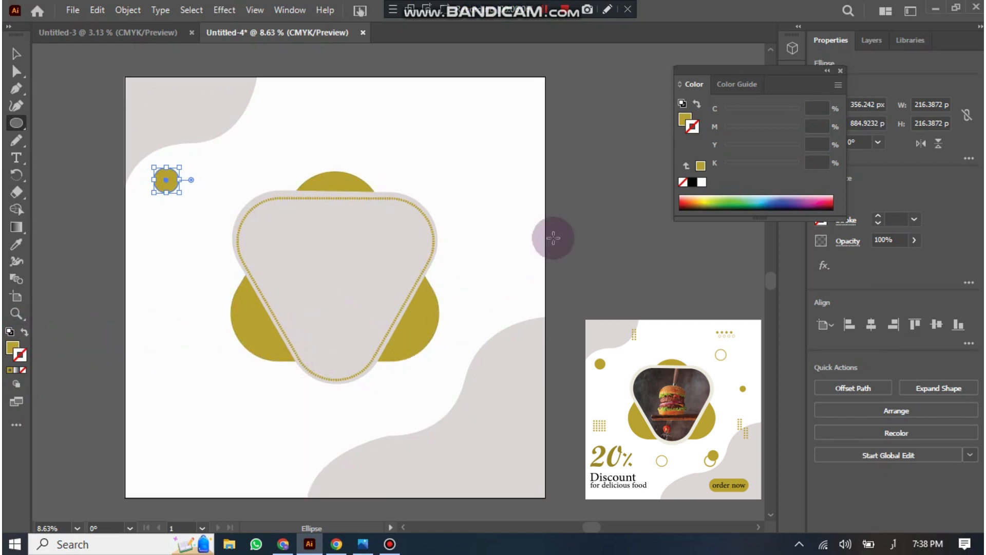
Step: Draw a gold circle about 124 px wide beside the frame's right side and a row of four 48 px gold dots near the upper-right corner
left_click_drag(495, 231, 508, 246)
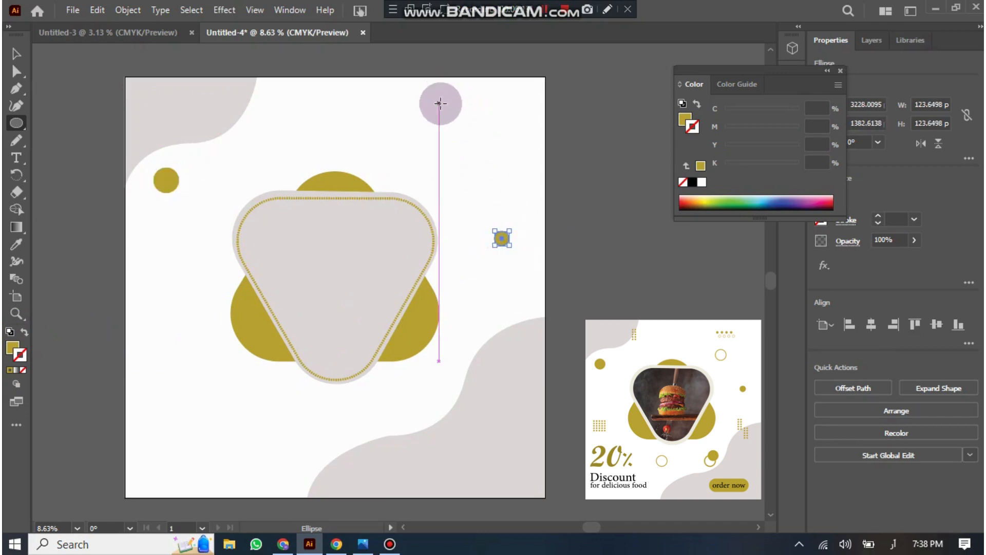
left_click_drag(441, 105, 525, 148)
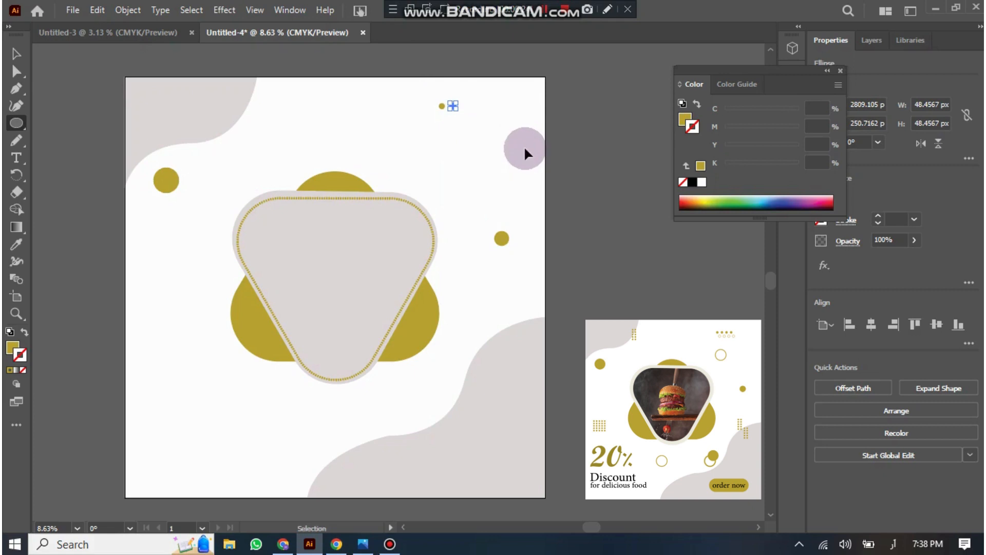
key("ctrl+d")
key("ctrl+d")
left_click_drag(525, 149, 496, 120)
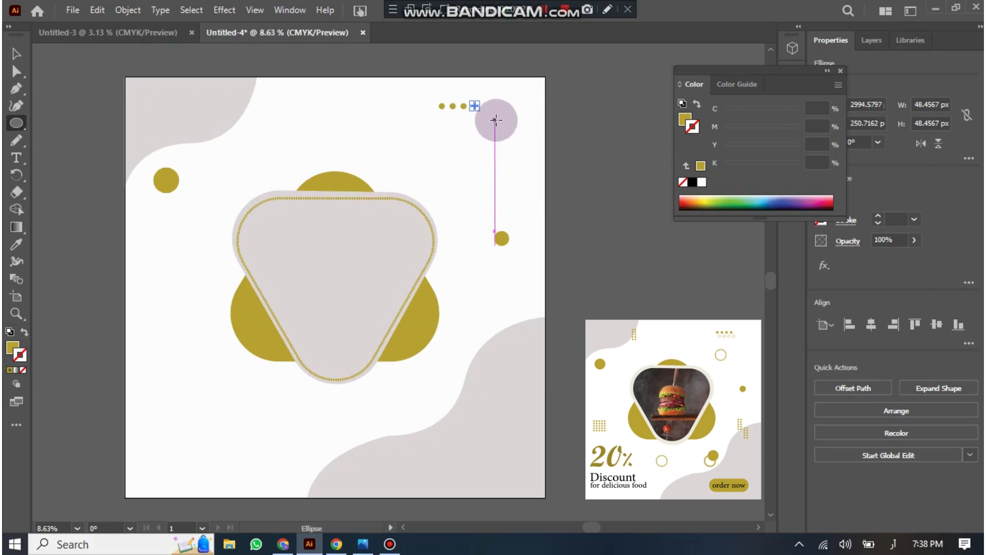
Step: Copy the four-dot row just below itself, staggered slightly right, and swap the copies' fill and stroke to make them gold outlines
left_click(20, 61)
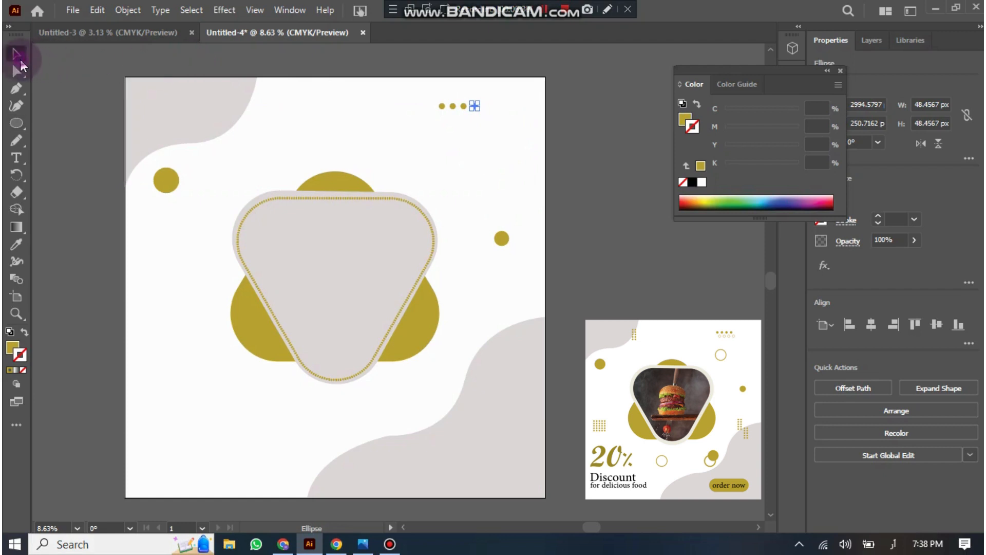
left_click_drag(406, 95, 470, 111)
mouse_move(470, 114)
left_mouse_down()
mouse_move(468, 106)
mouse_move(470, 122)
left_mouse_up()
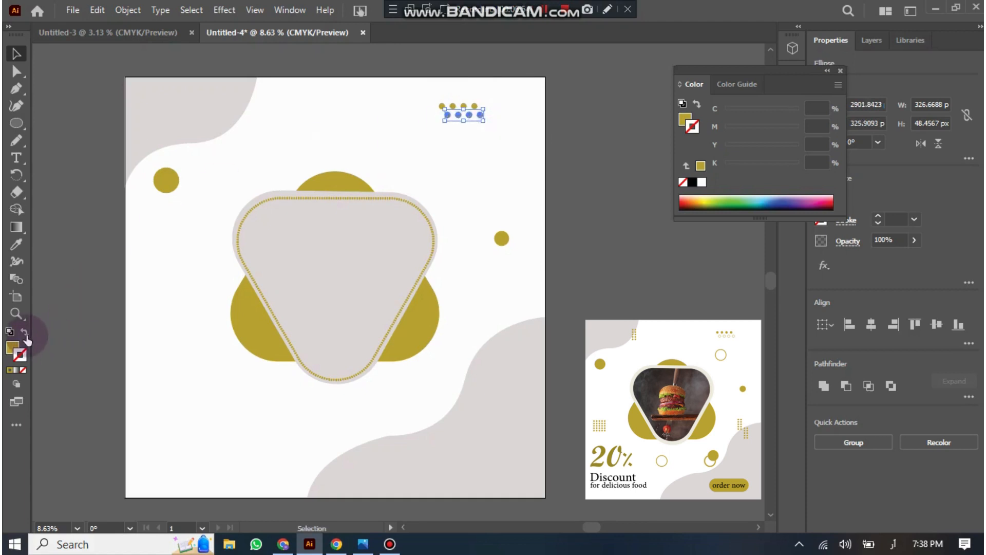
left_click(25, 335)
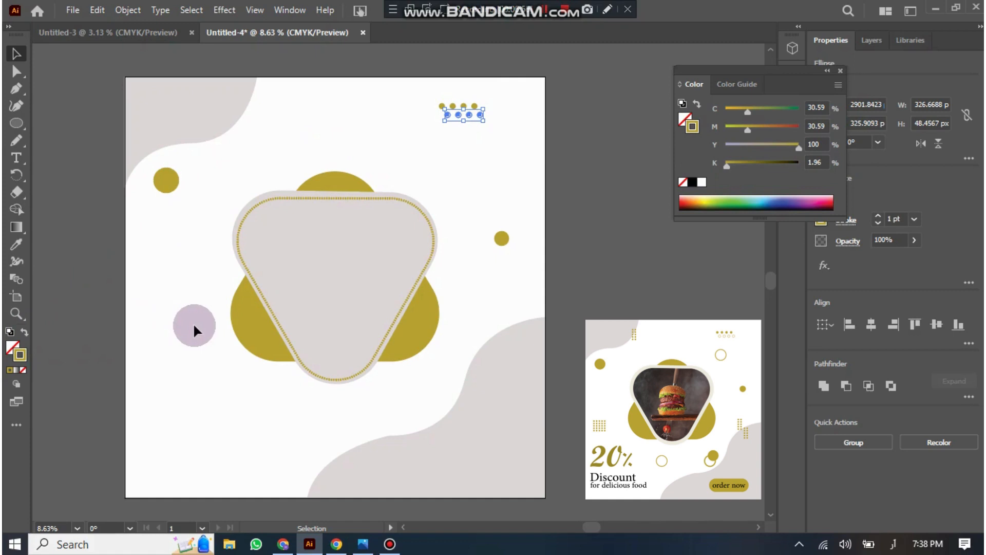
key("ctrl+shift+a")
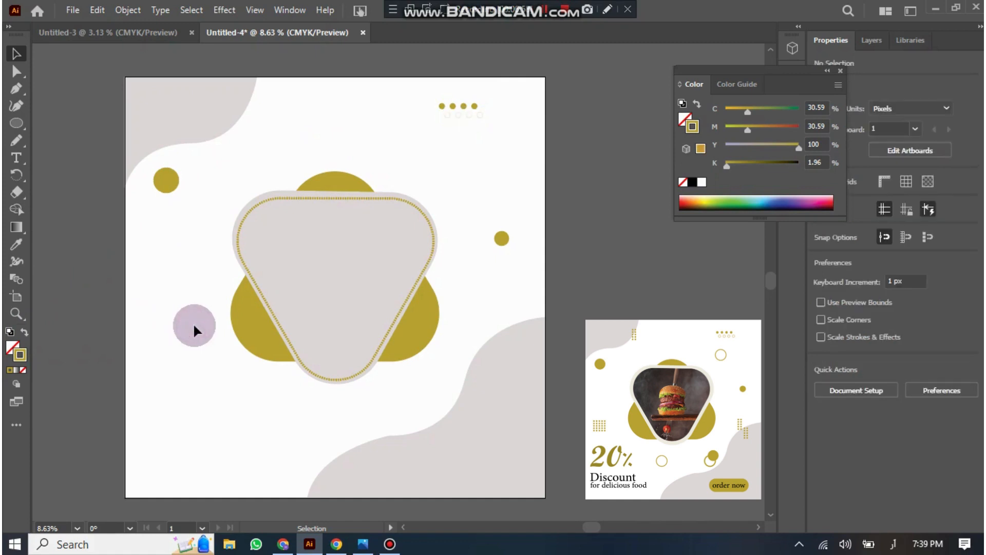
Step: Set the stroke weight of the four outlined dots in the lower row to 5 pt
left_click_drag(194, 326, 428, 117)
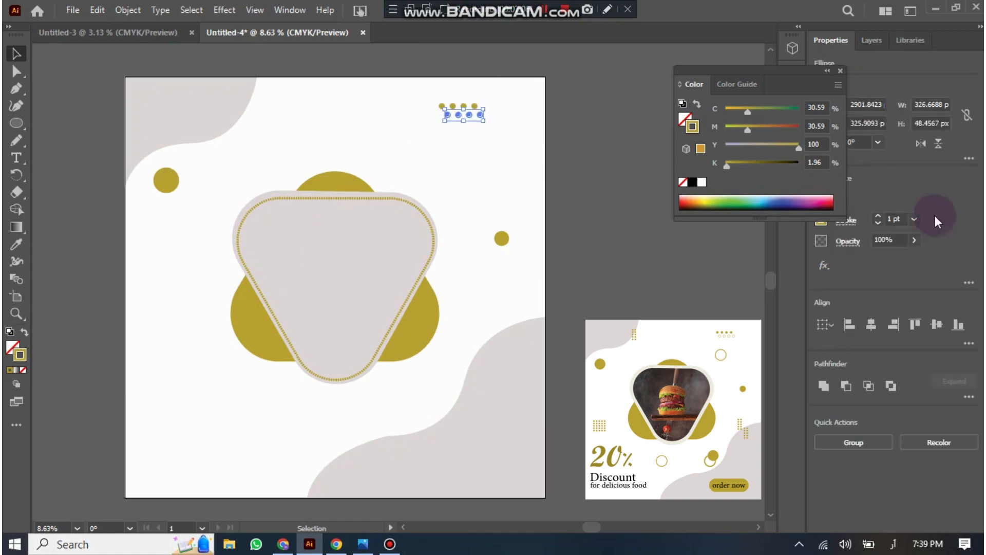
left_click(879, 217)
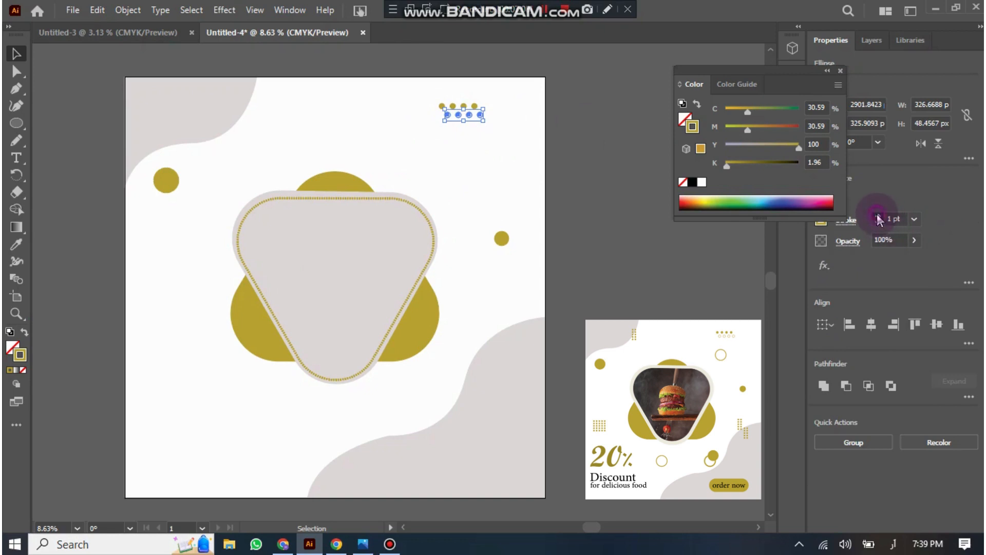
left_click(879, 217)
left_click(879, 217)
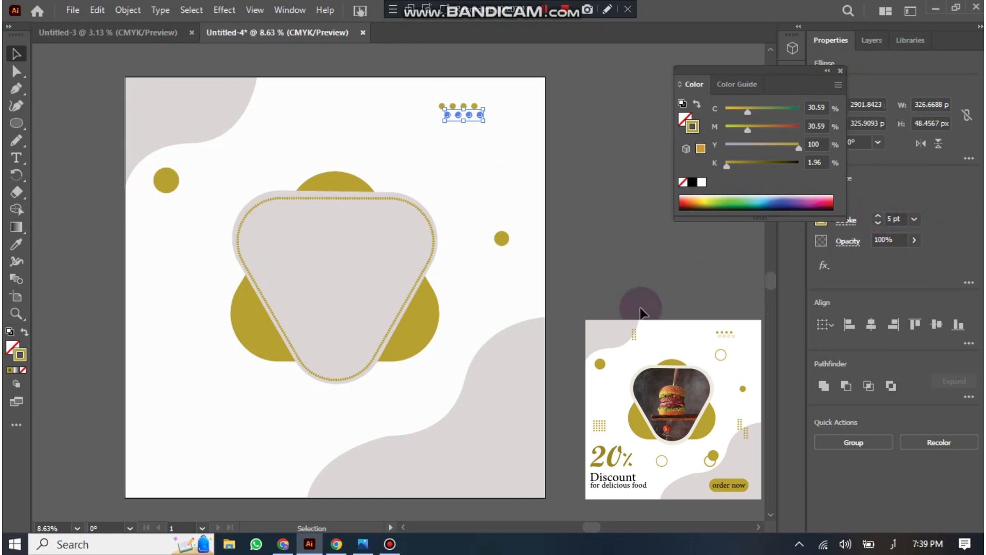
left_click(641, 309)
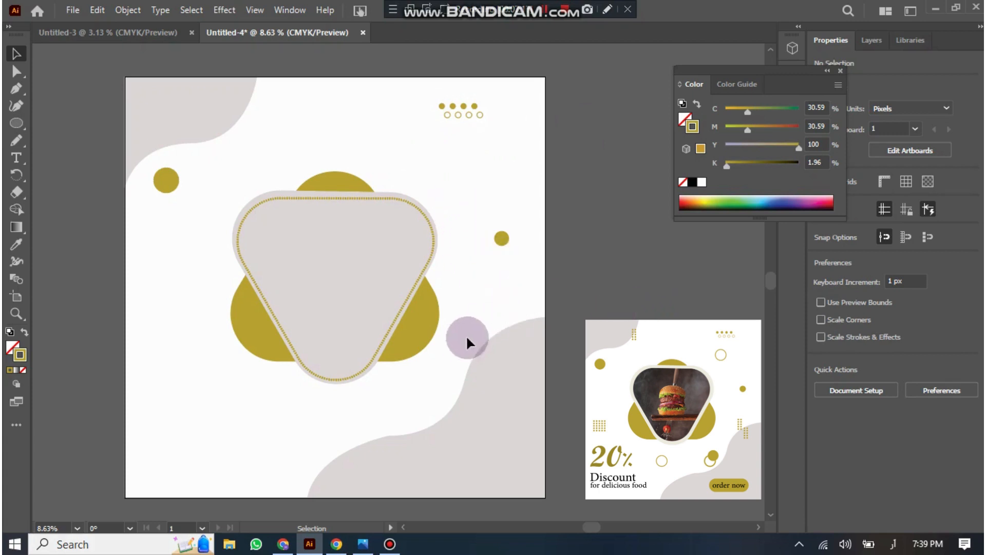
left_click(17, 119)
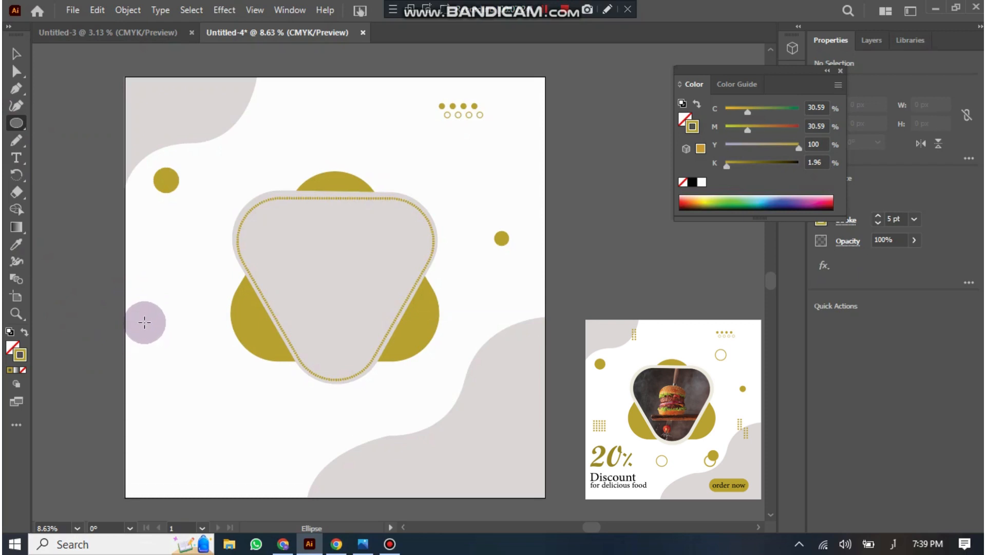
left_click_drag(143, 309, 149, 317)
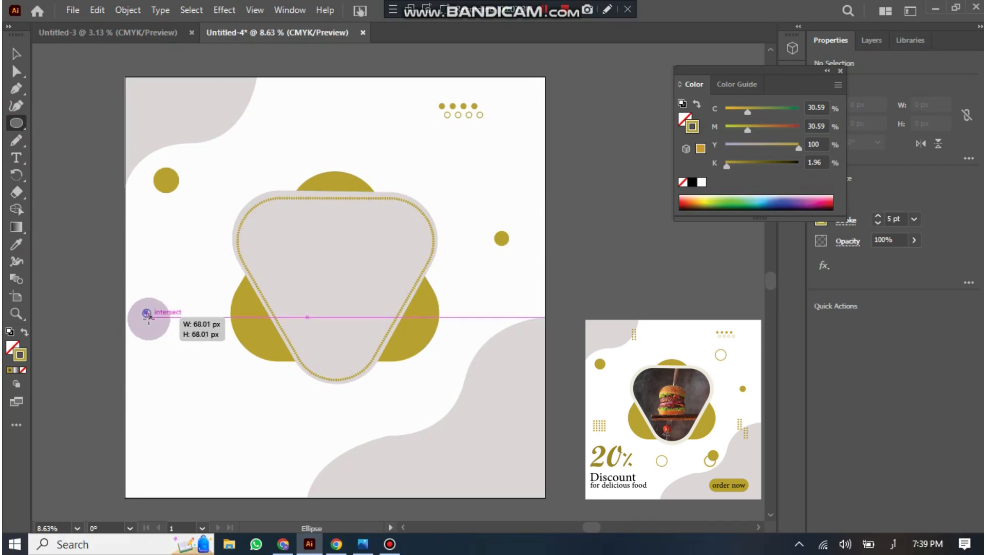
left_click_drag(149, 317, 146, 313)
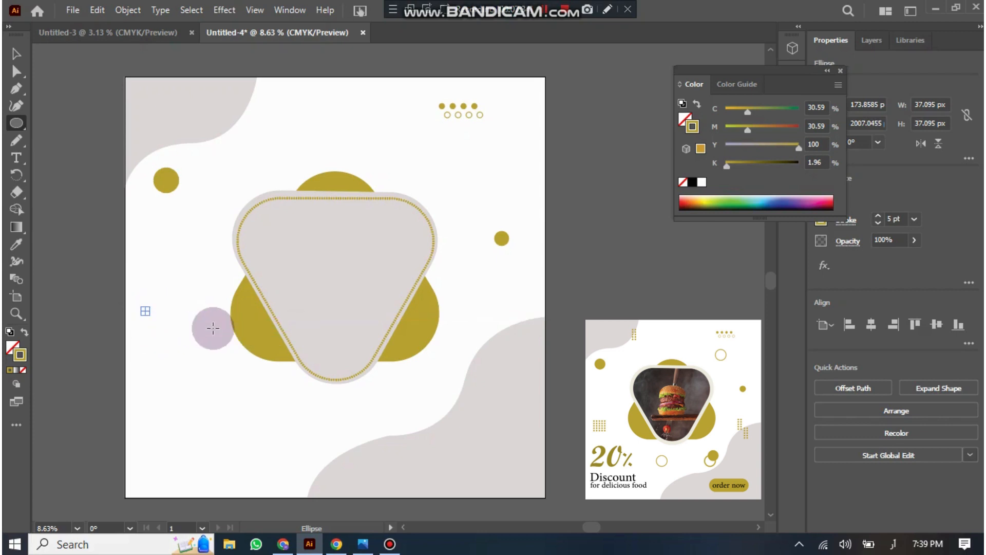
key("Delete")
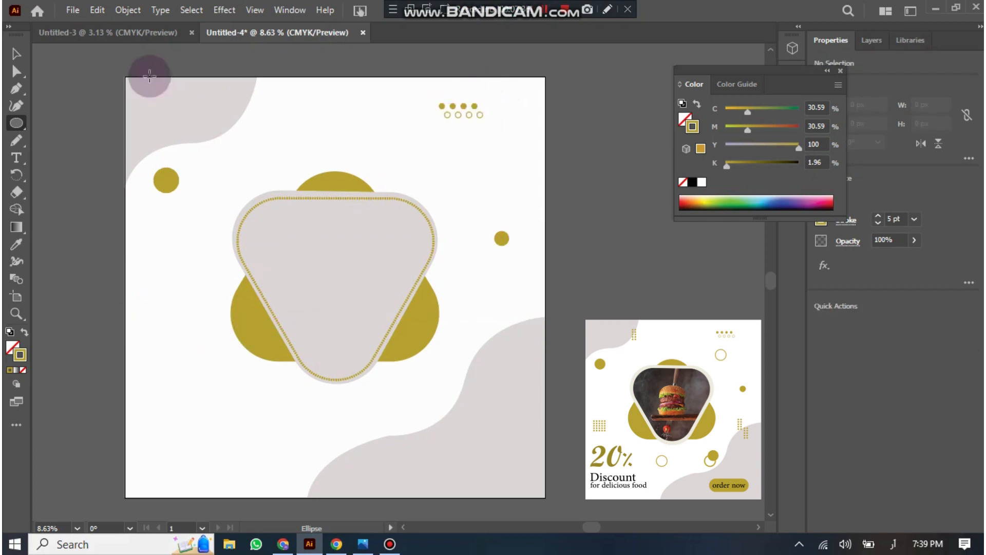
Step: Copy a solid gold dot from the upper-right row to the area left of the frame and repeat it into a row of five
left_click(16, 53)
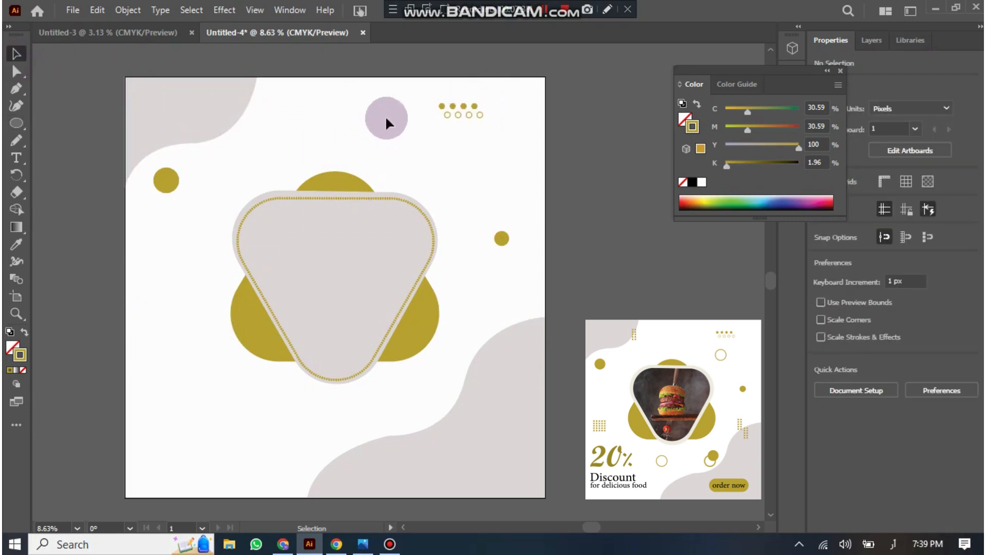
left_click_drag(386, 119, 160, 335)
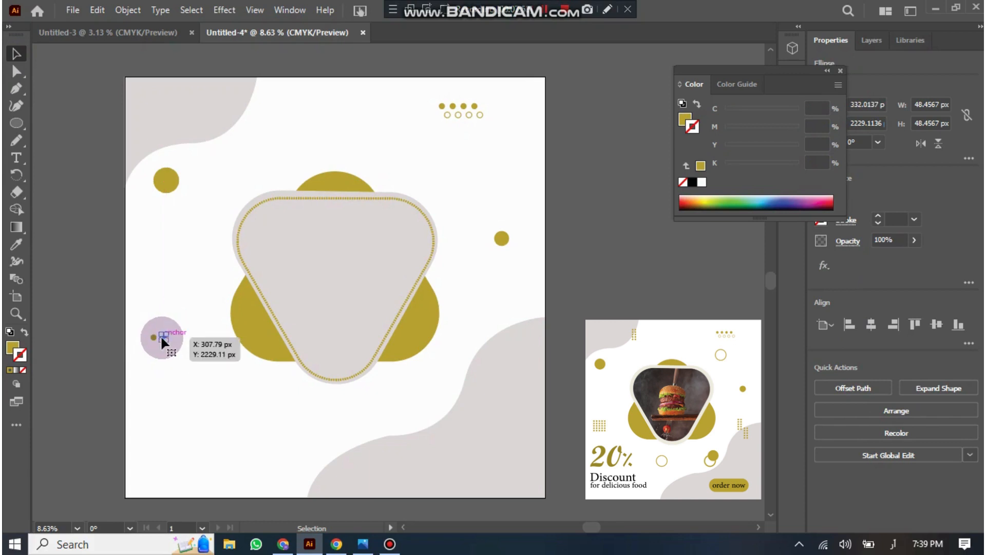
key("ctrl")
key("ctrl+d")
key("ctrl+d")
key("ctrl+d")
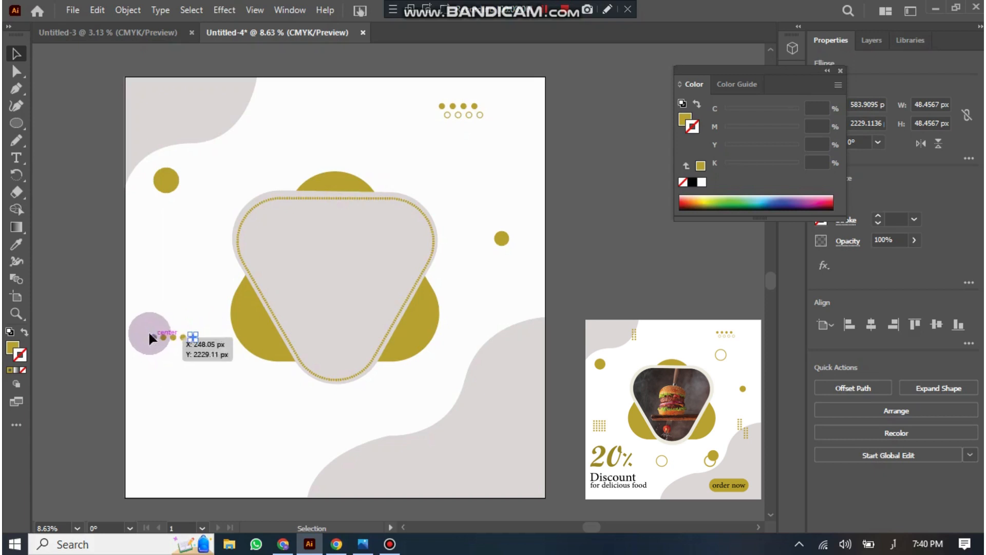
Step: Repeat the five-dot row downward into a 5 by 5 grid and scale the grid to about 248 by 224 px
left_click_drag(147, 330, 175, 344)
key("ctrl+d")
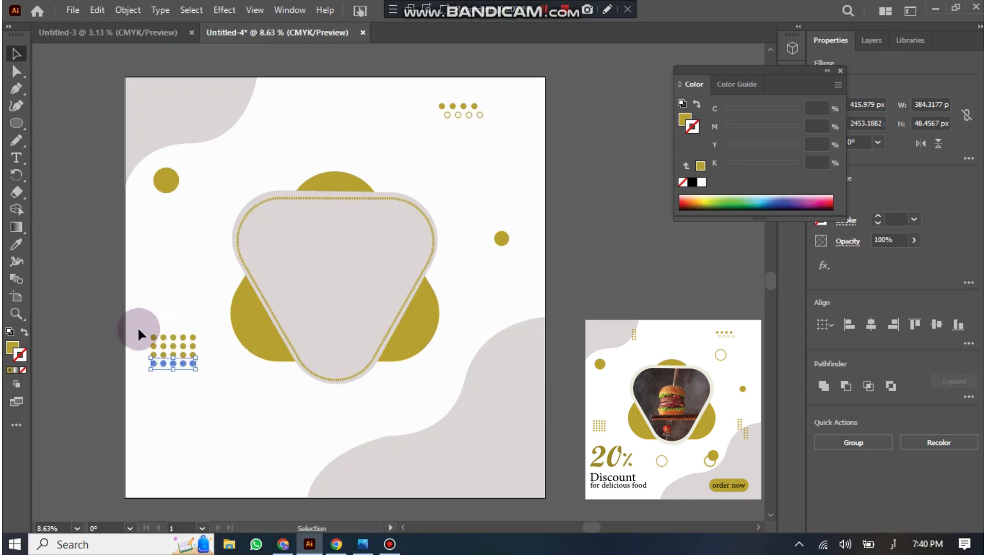
key("a")
key("v")
key("ctrl+d")
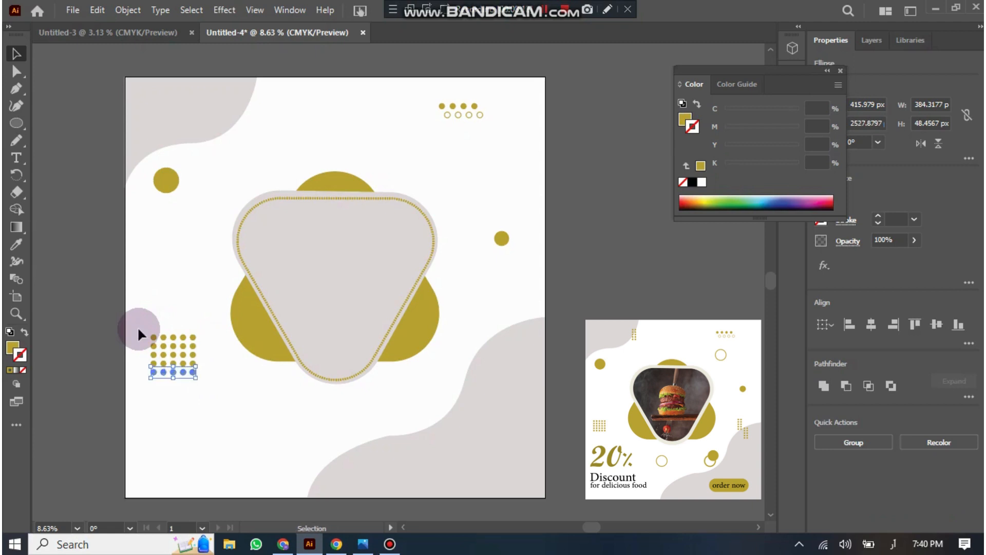
left_click_drag(143, 332, 181, 362)
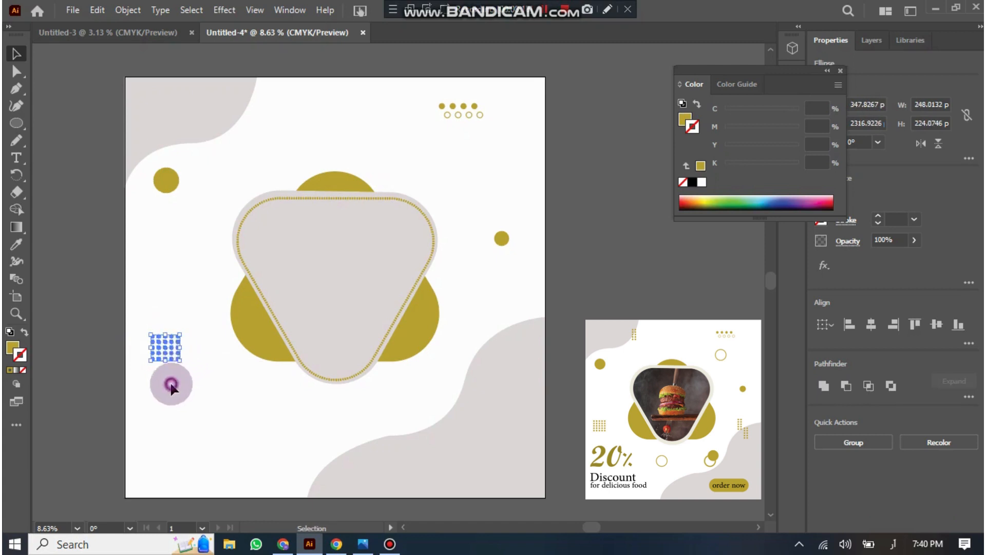
left_click(171, 385)
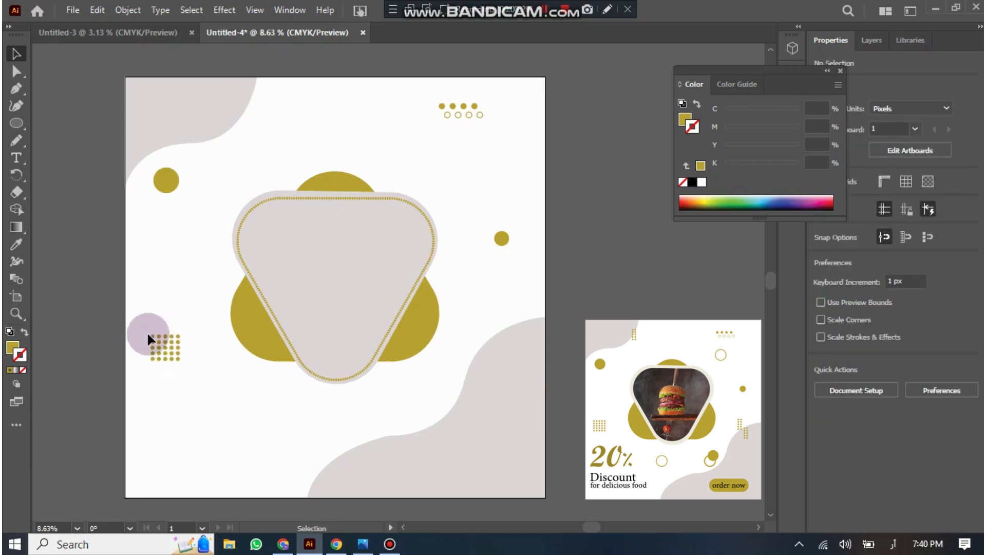
Step: Copy two columns of the dot grid to the right of the frame and place a second copy slightly lower and further right
left_click_drag(148, 334, 165, 356)
left_click_drag(143, 339, 494, 322)
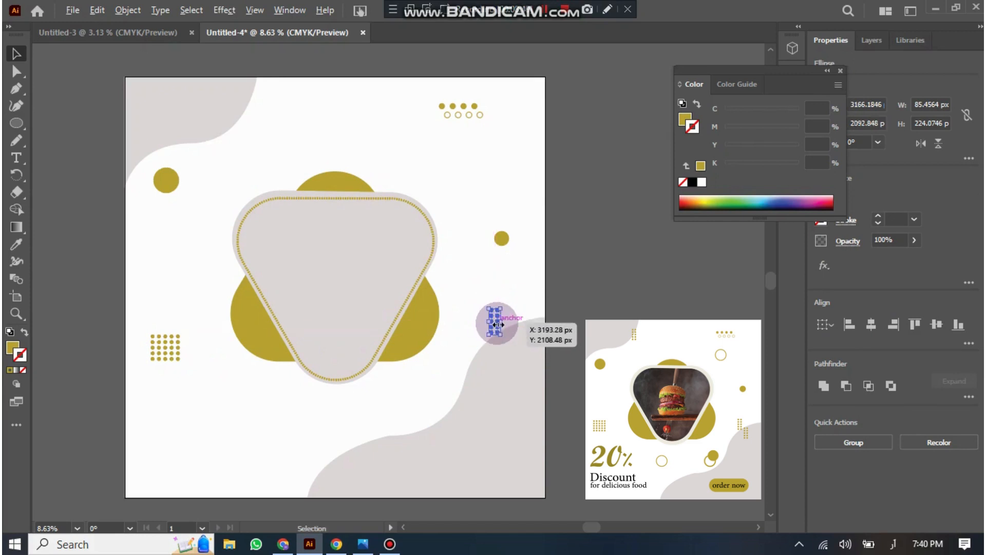
left_click_drag(498, 334, 510, 347)
left_click(611, 302)
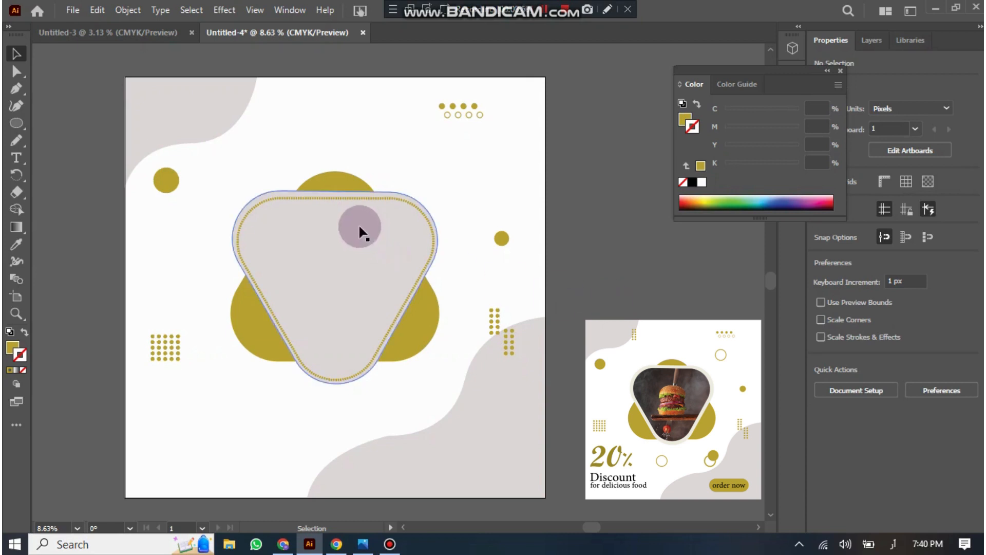
Step: Copy the large gold circle to the artboard's upper right, lower right and lower left, and make the lower-left copy a 14 pt gold outline
left_click_drag(186, 251, 237, 450)
left_click(173, 183)
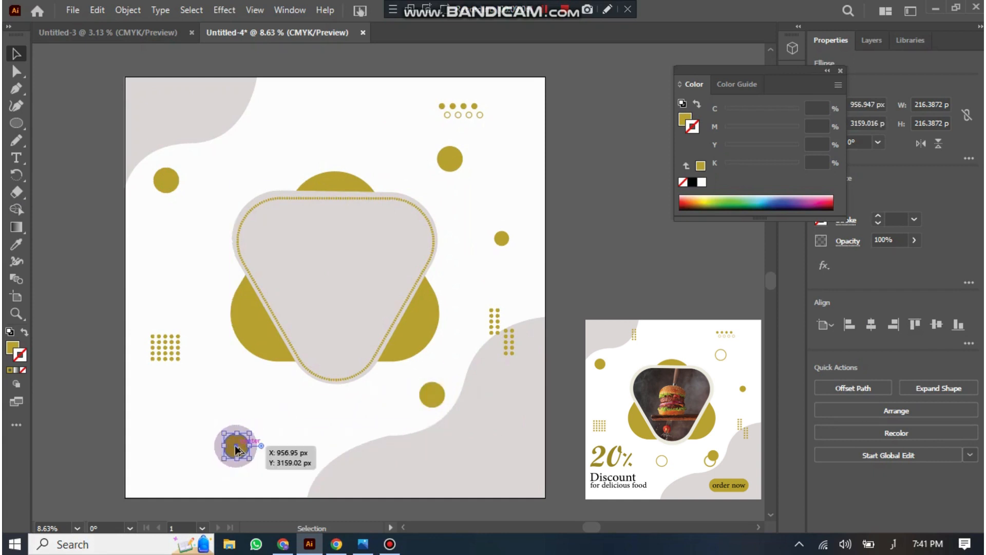
left_click(24, 331)
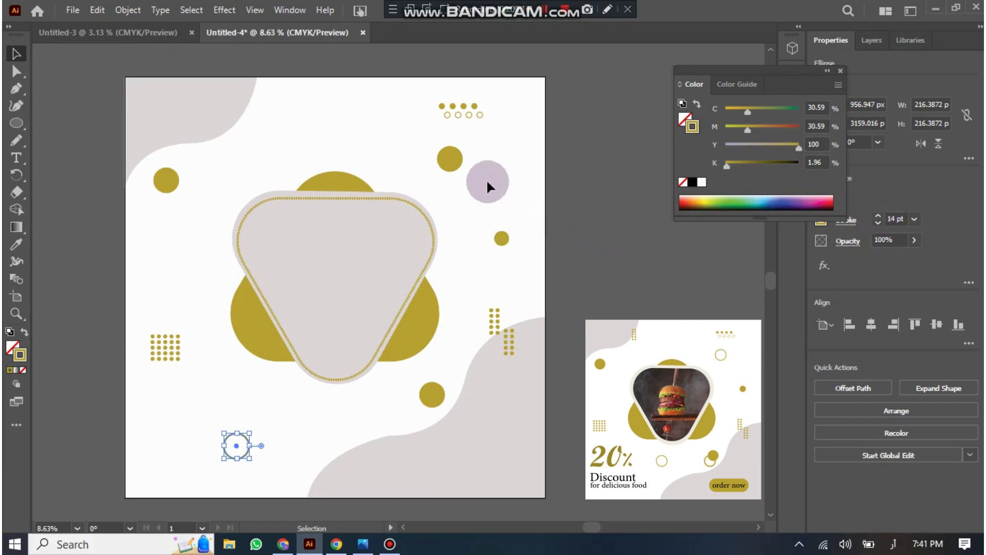
Step: Give the circle copy below the upper-right dots a 14 pt gold stroke and no fill
left_click(446, 166)
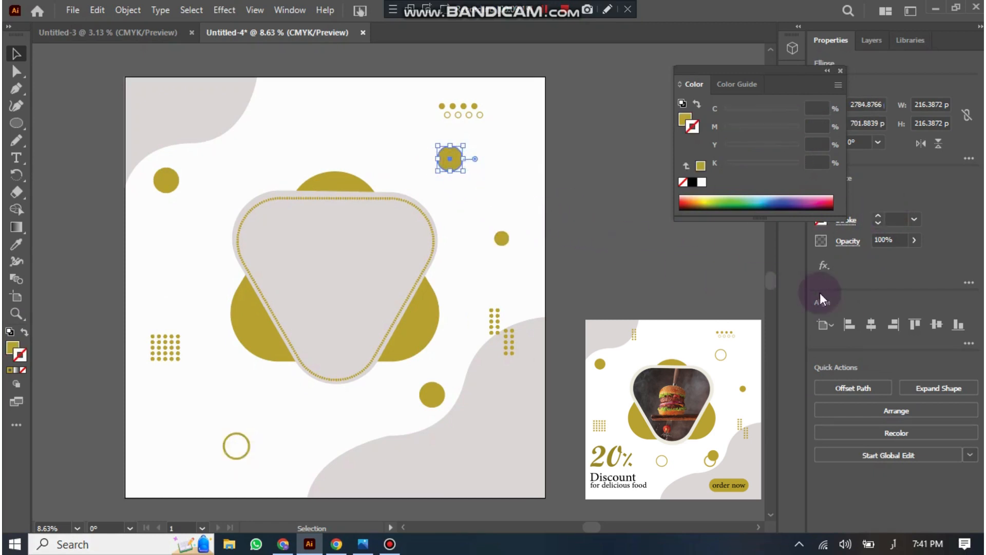
left_click(878, 217)
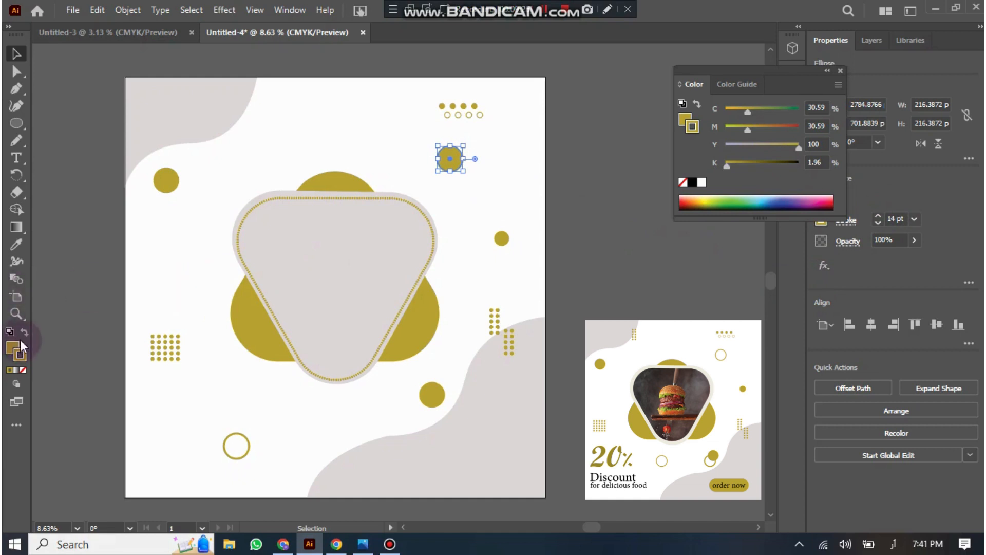
left_click(10, 350)
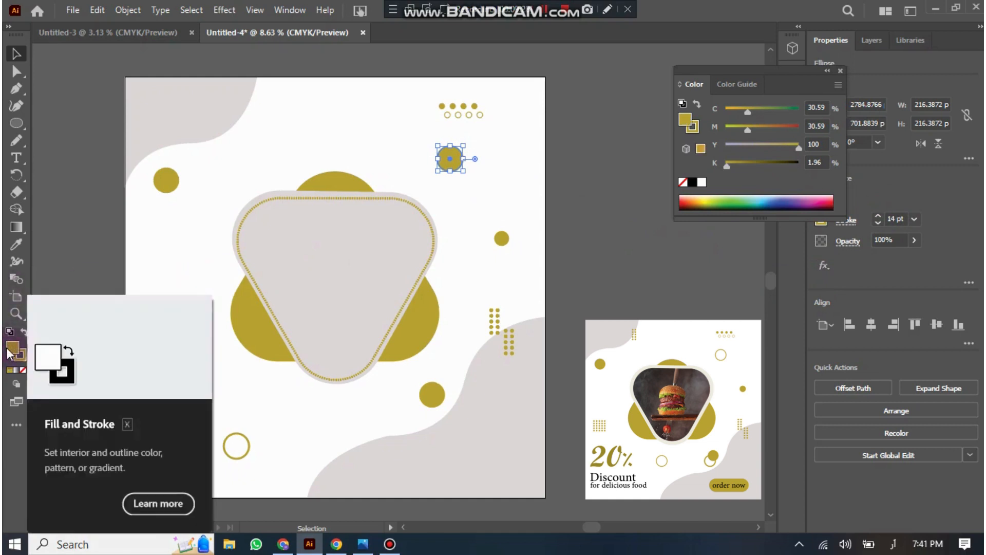
left_click(22, 369)
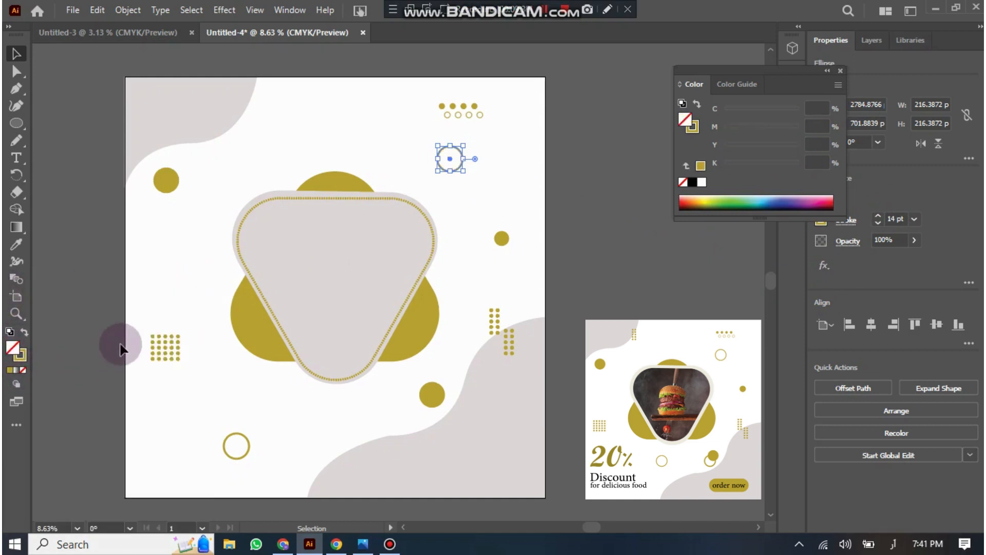
left_click(90, 351)
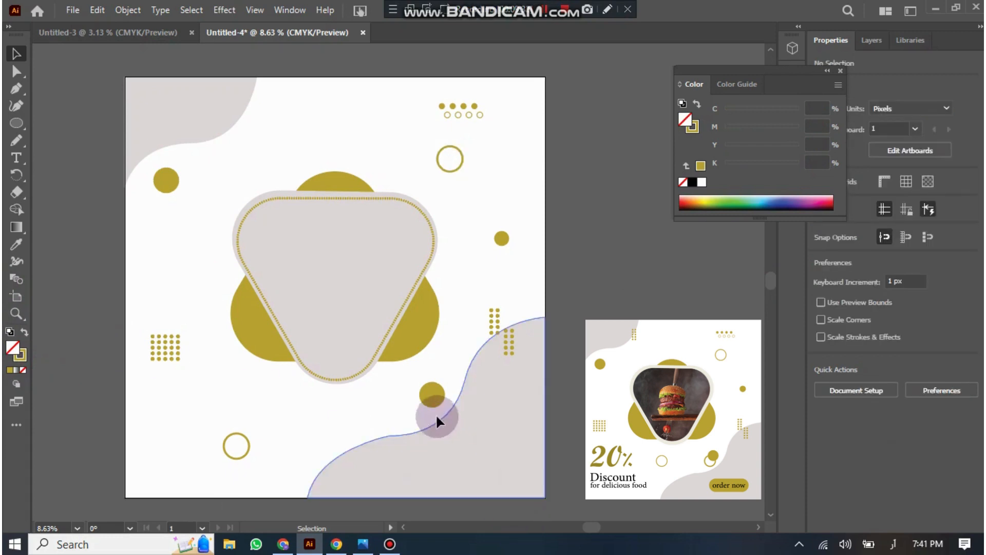
Step: Copy the lower-right gold circle slightly down and left, and turn the copy into a gold outline with an 18 pt stroke
left_click(429, 402)
left_click_drag(429, 401, 420, 409)
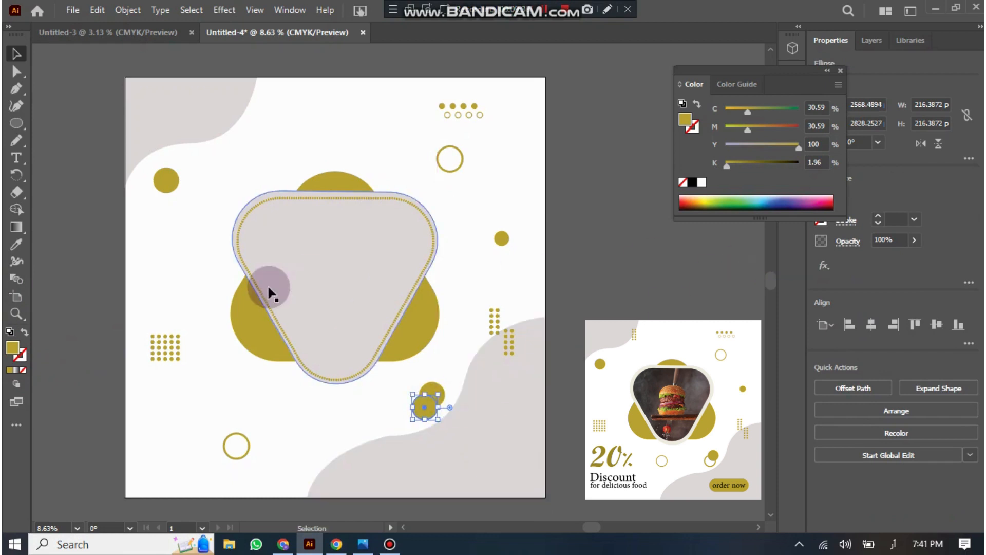
left_click(25, 332)
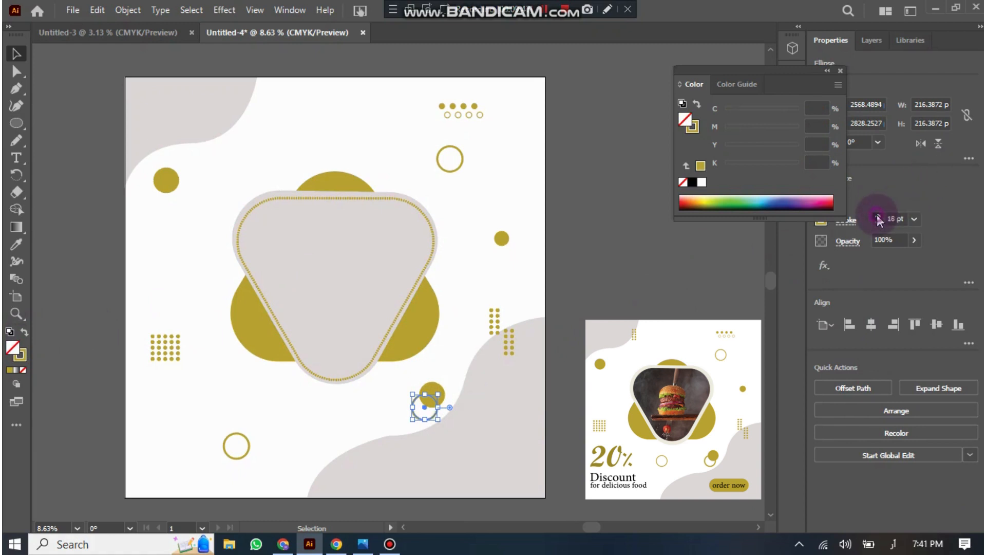
left_click(622, 313)
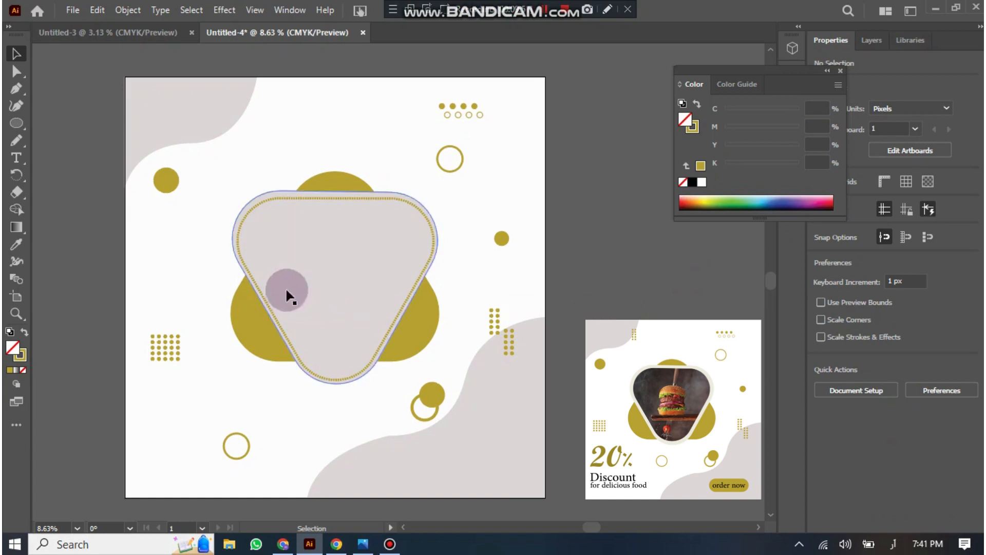
Step: Draw a rectangle over the lower-right edge of the triangular frame with the Rectangle tool
left_click(16, 123)
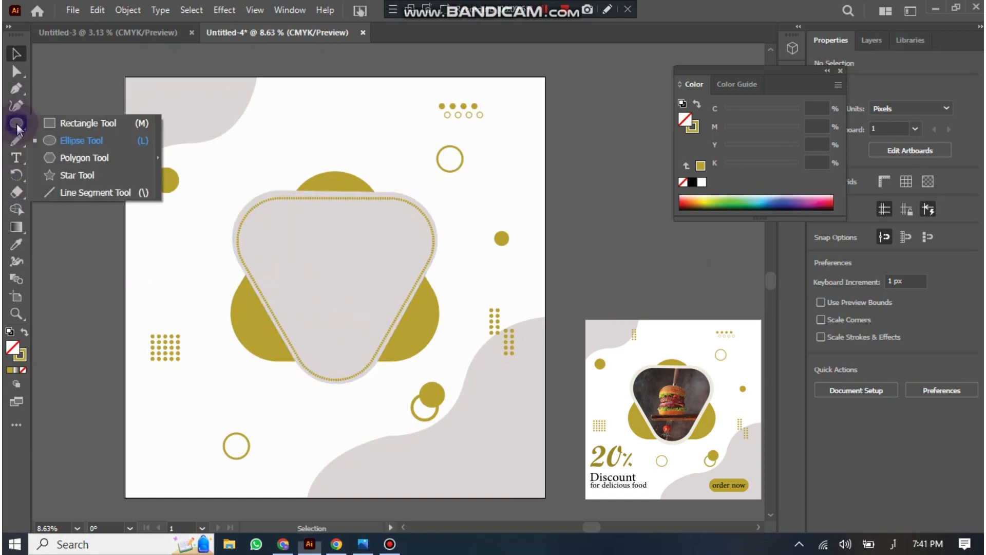
left_click(88, 124)
left_click_drag(369, 308, 434, 363)
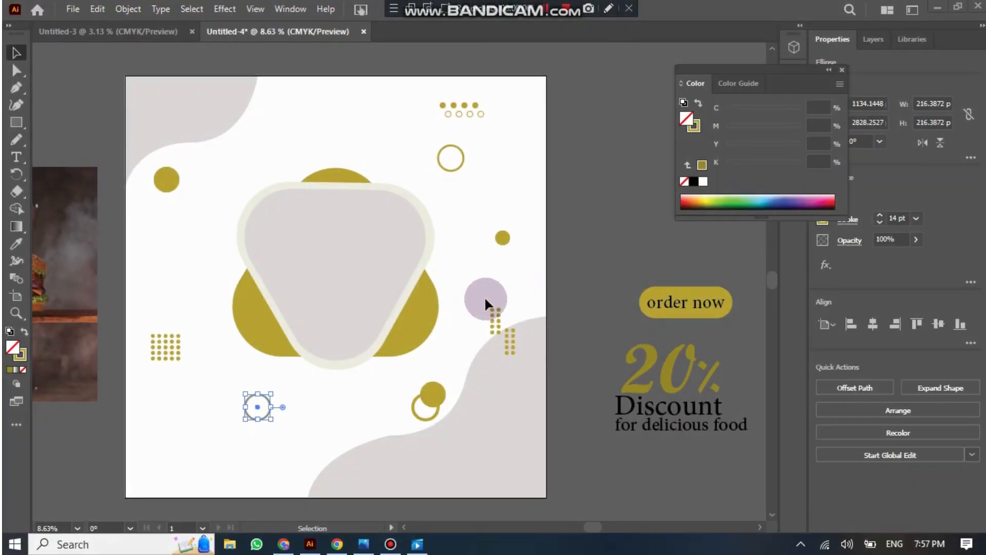
Step: Copy the upper two-column dot block from beside the lower-right wave to the edge of the upper-left gray wave
left_click_drag(485, 296, 484, 303)
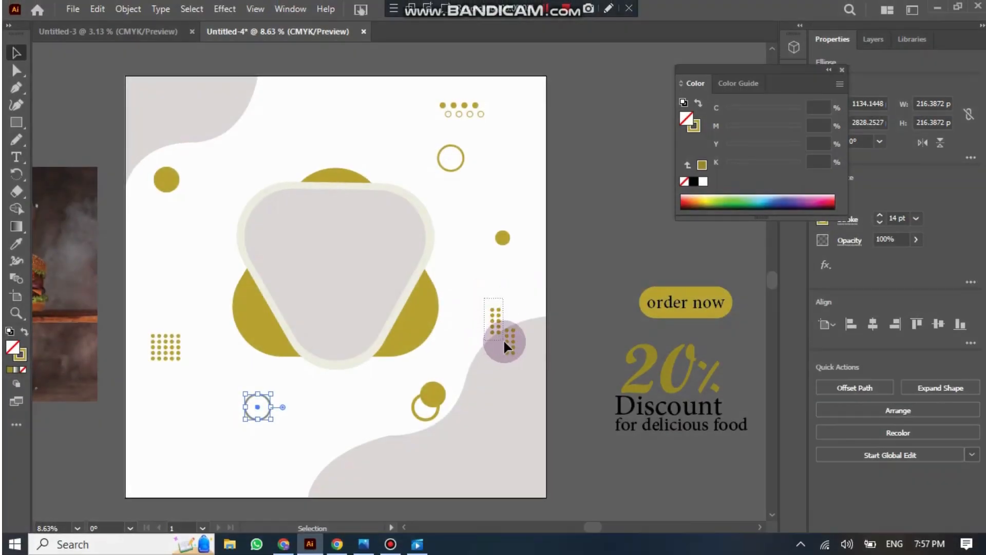
left_click_drag(503, 338, 245, 108)
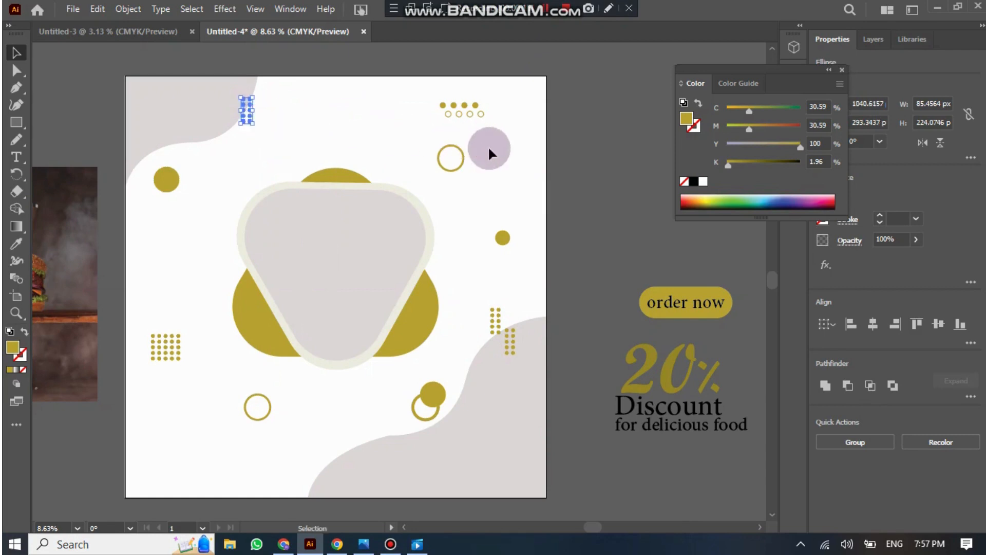
left_click(593, 203)
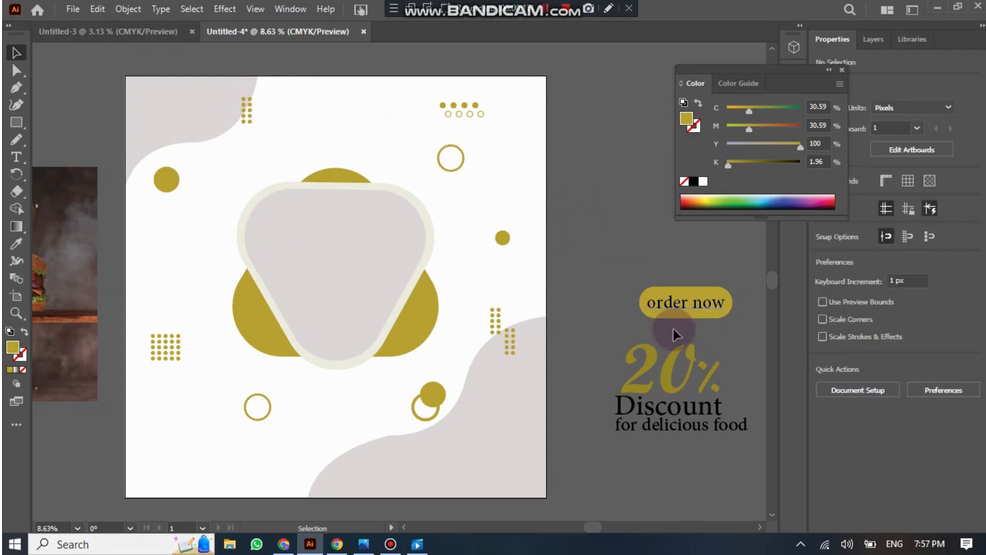
Step: Move the "order now" button with its text onto the gray wave in the artboard's lower-right corner
left_click(633, 258)
left_click_drag(675, 300, 727, 334)
left_click_drag(624, 264, 470, 469)
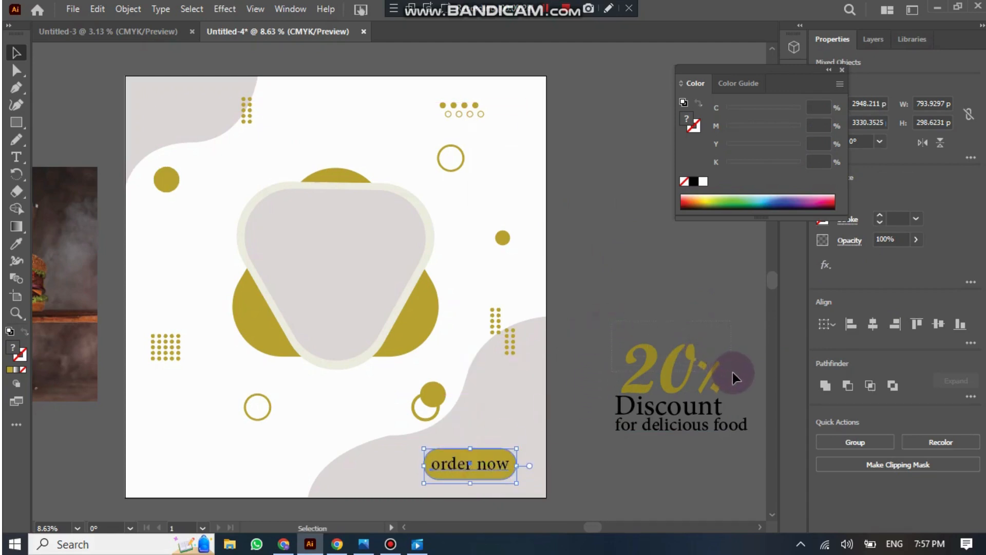
Step: Move the "20%" text to the artboard's lower left and place the "Discount for delicious food" text directly beneath it
left_click(657, 369)
left_click_drag(652, 376, 177, 399)
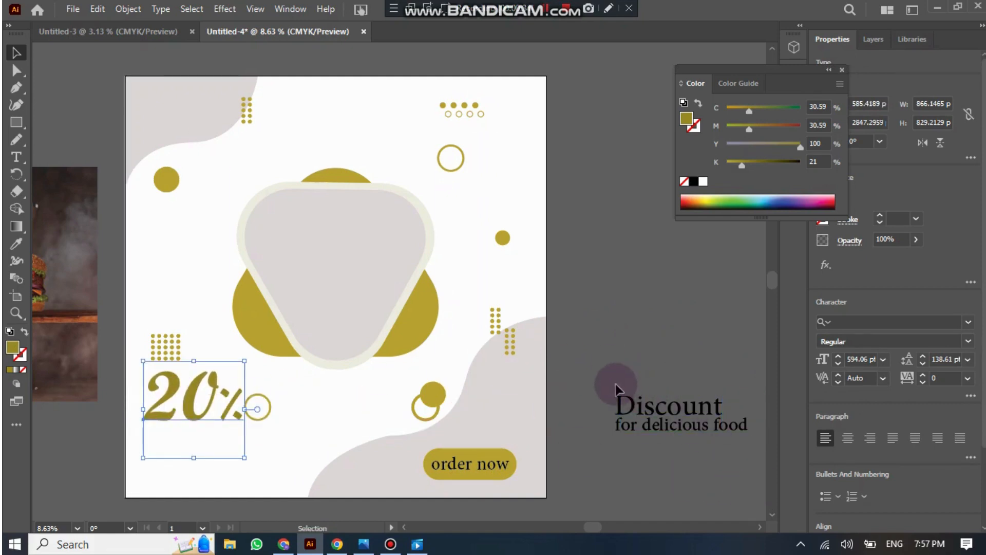
left_click(693, 411)
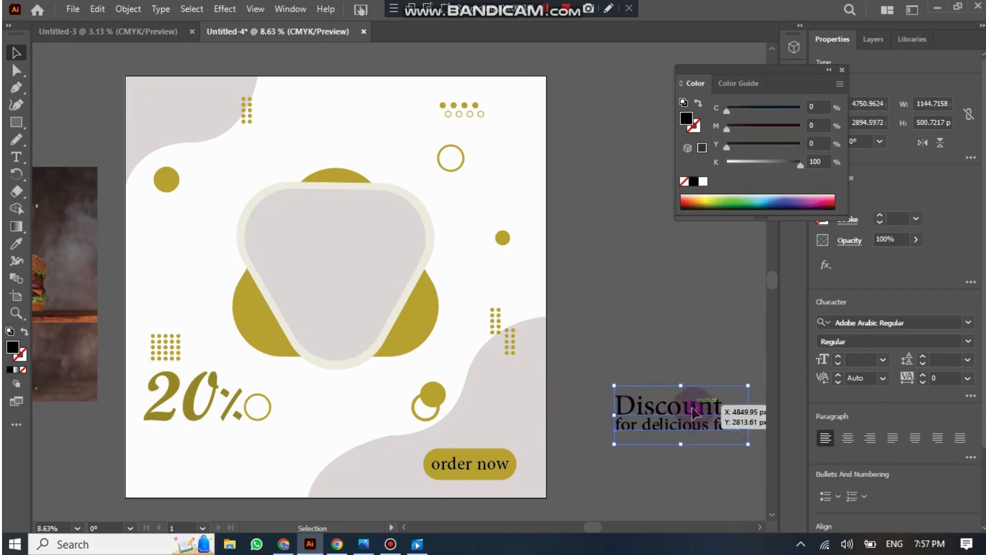
left_click_drag(692, 409, 221, 451)
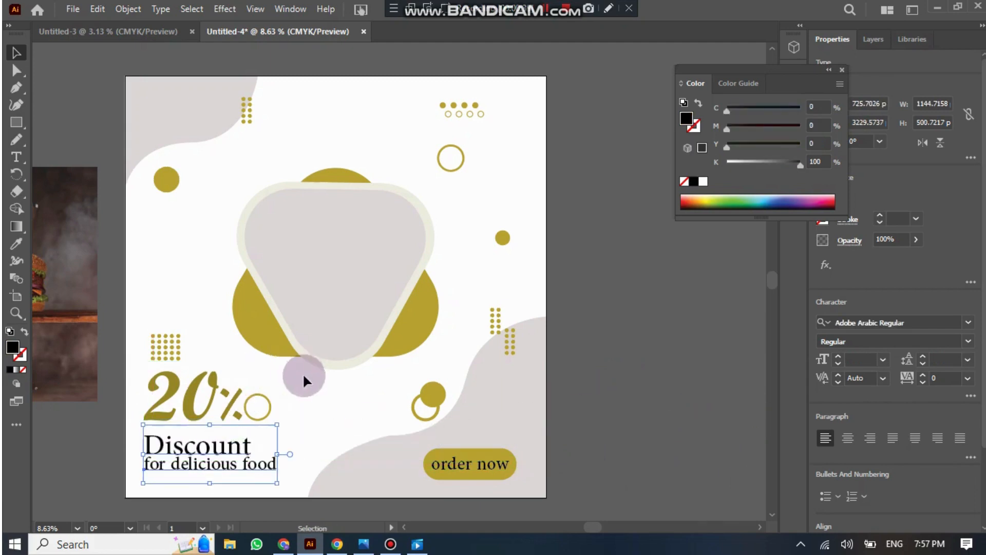
Step: Move the outlined circle beside "20%" to the right, clear of the text, and move the 5 by 5 dot grid slightly up
left_click(260, 401)
left_click_drag(258, 404, 312, 403)
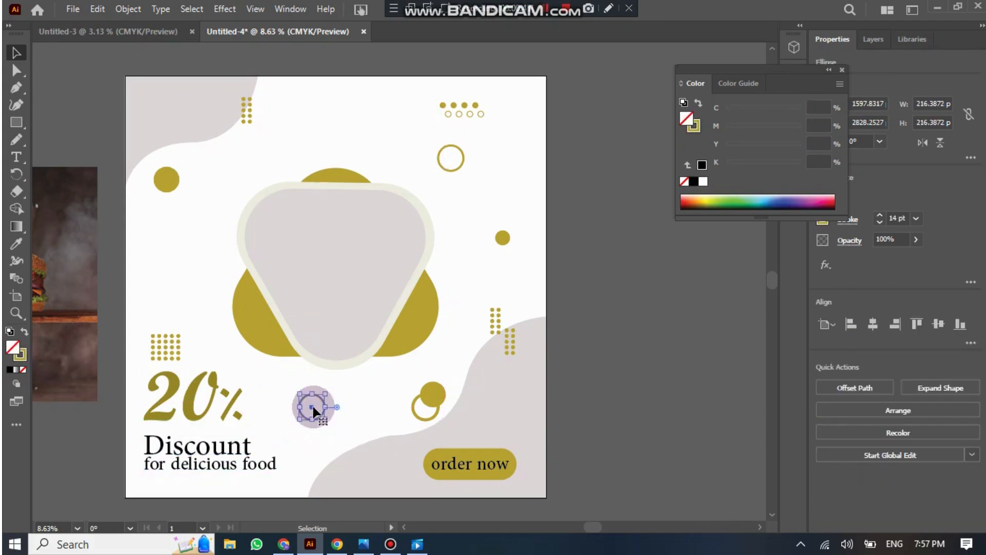
left_click_drag(139, 315, 169, 332)
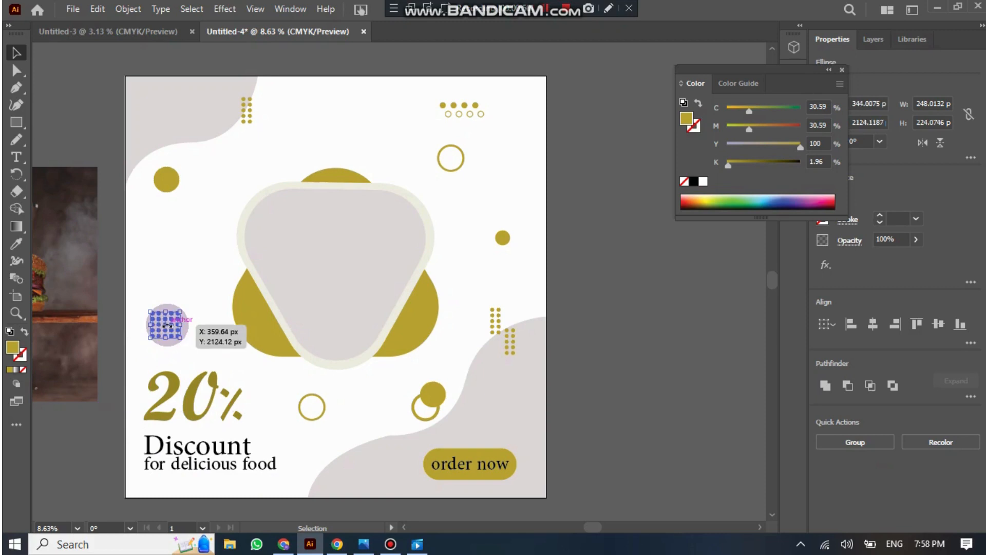
left_click(603, 282)
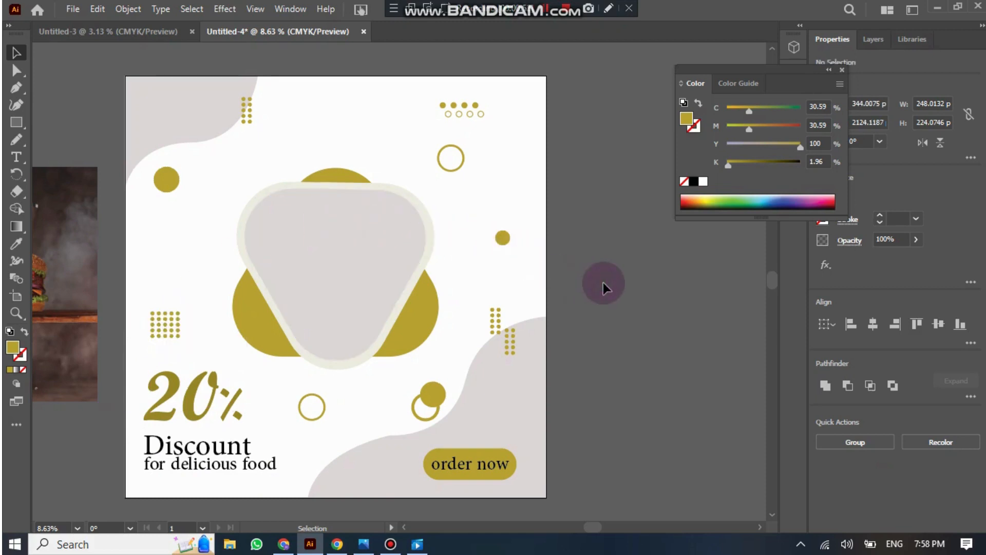
Step: Move the burger photo onto the artboard over the rounded triangle's left half and bring the inner gray triangle to the front
left_click(254, 236)
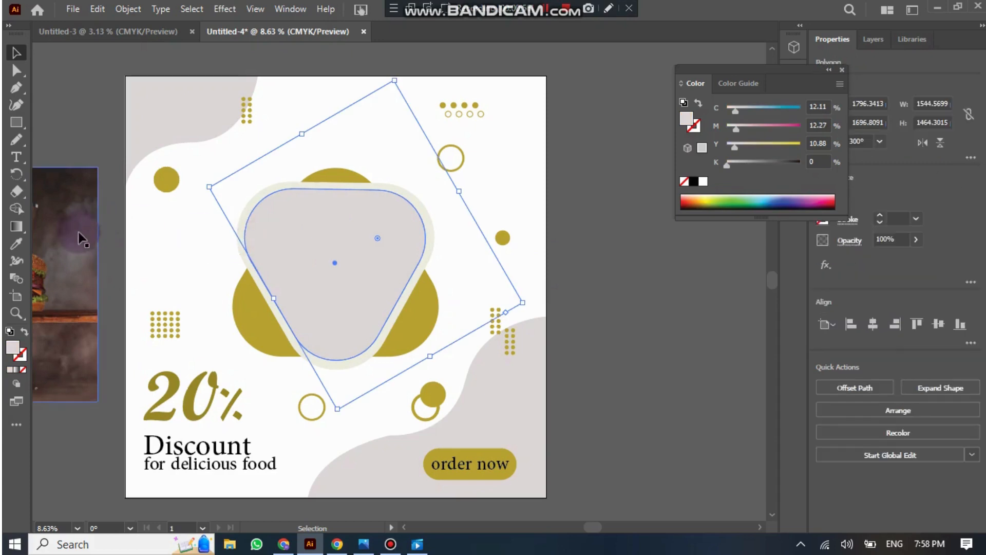
left_click_drag(57, 238, 275, 205)
left_click(382, 228)
right_click(383, 229)
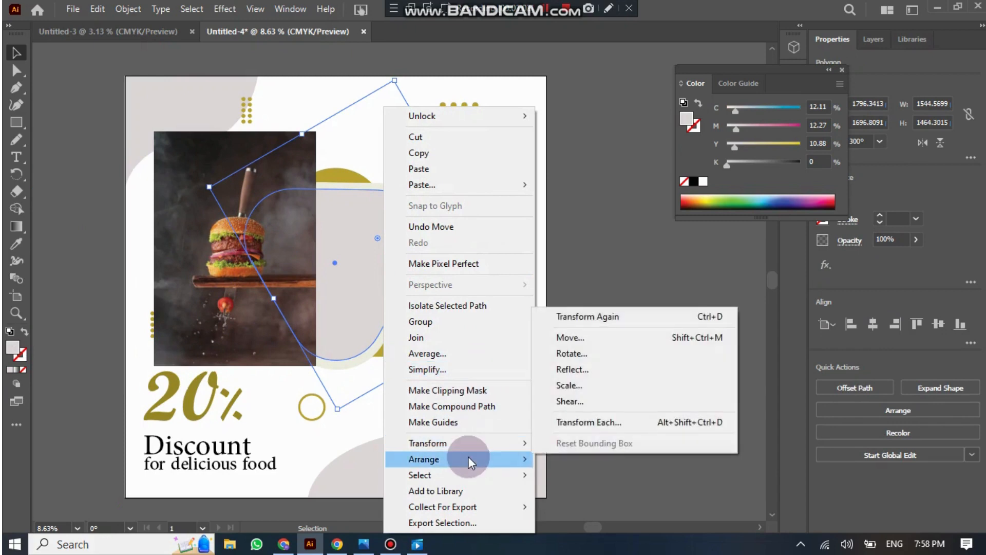
mouse_move(467, 456)
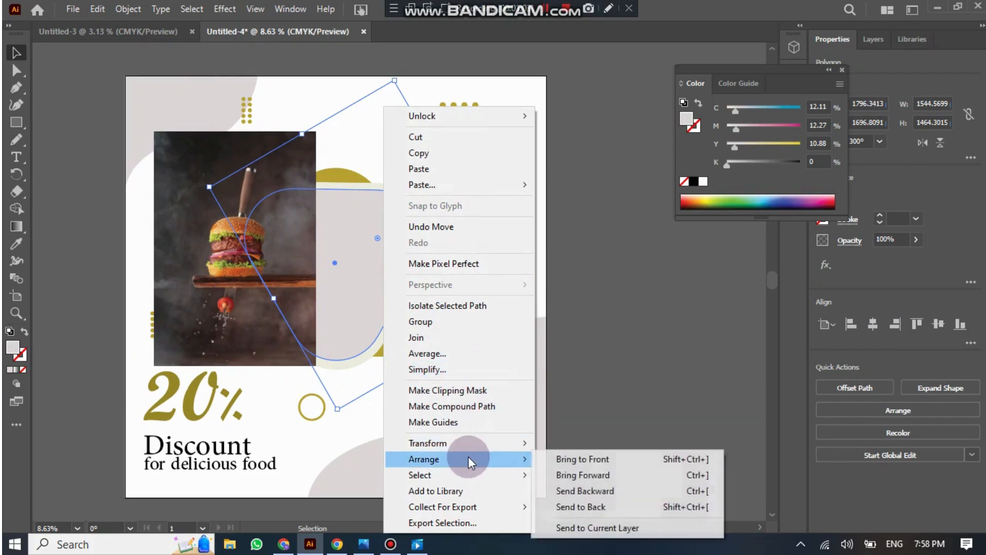
left_click(569, 462)
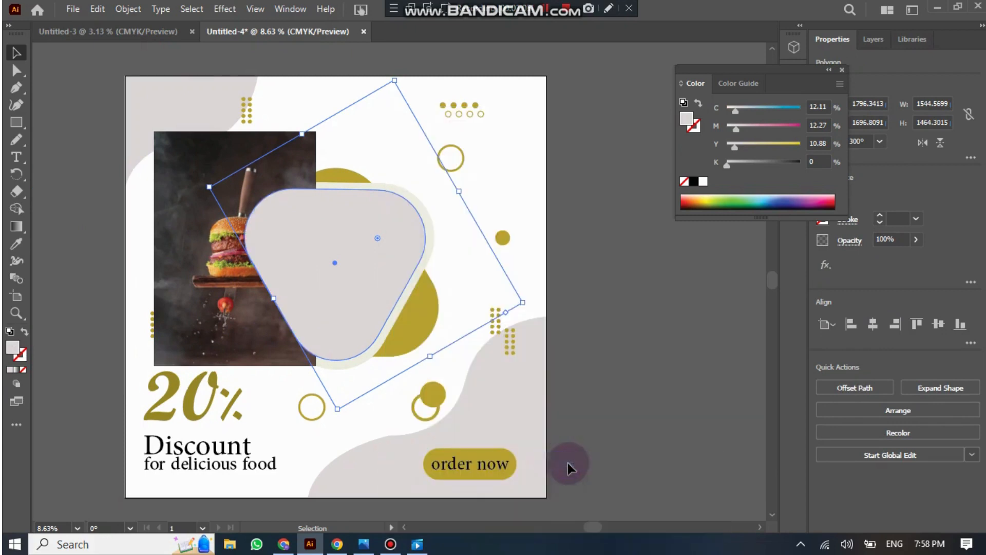
Step: Make a clipping mask from the burger photo and the inner gray rounded triangle
left_click(193, 302, "shift")
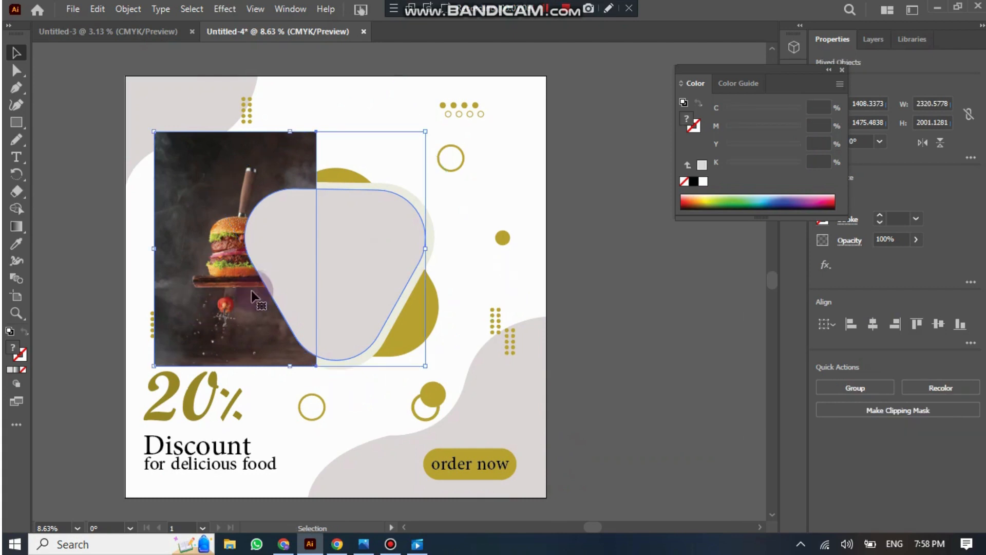
right_click(277, 289)
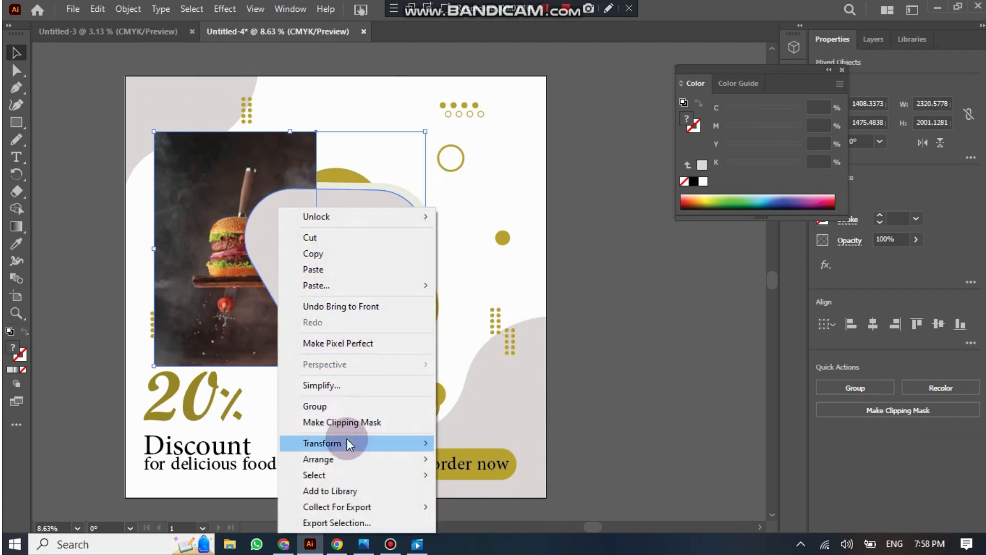
left_click(353, 422)
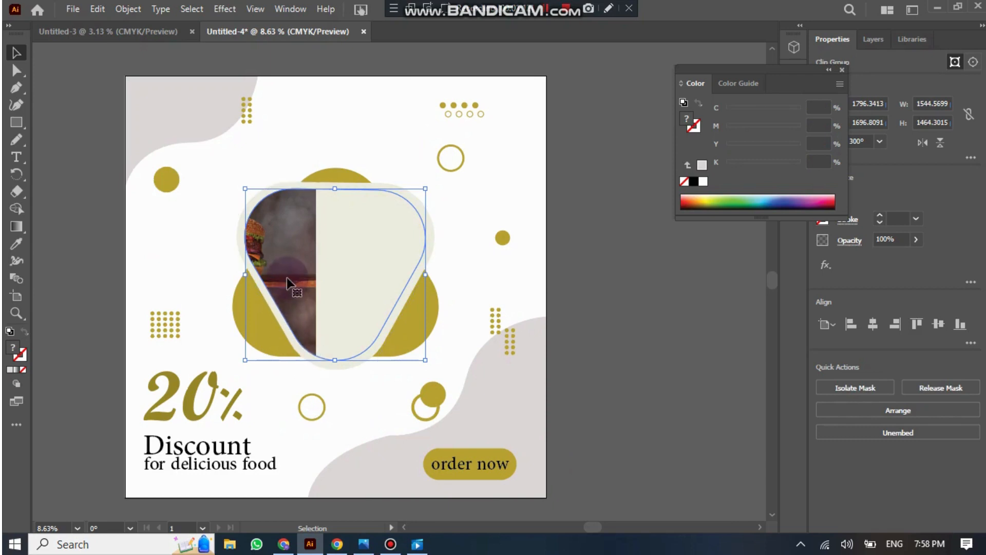
Step: Reposition the burger photo inside the clip group so the burger sits mid-frame, and enlarge the photo slightly
double_click(287, 278)
left_click_drag(286, 278, 390, 268)
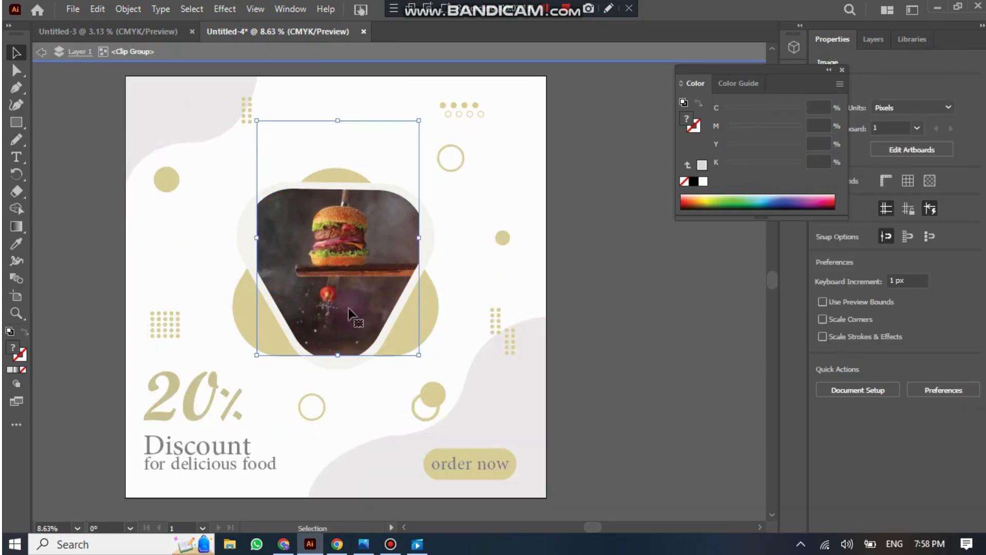
mouse_move(261, 362)
left_mouse_down()
mouse_move(255, 351)
mouse_move(248, 370)
left_mouse_up()
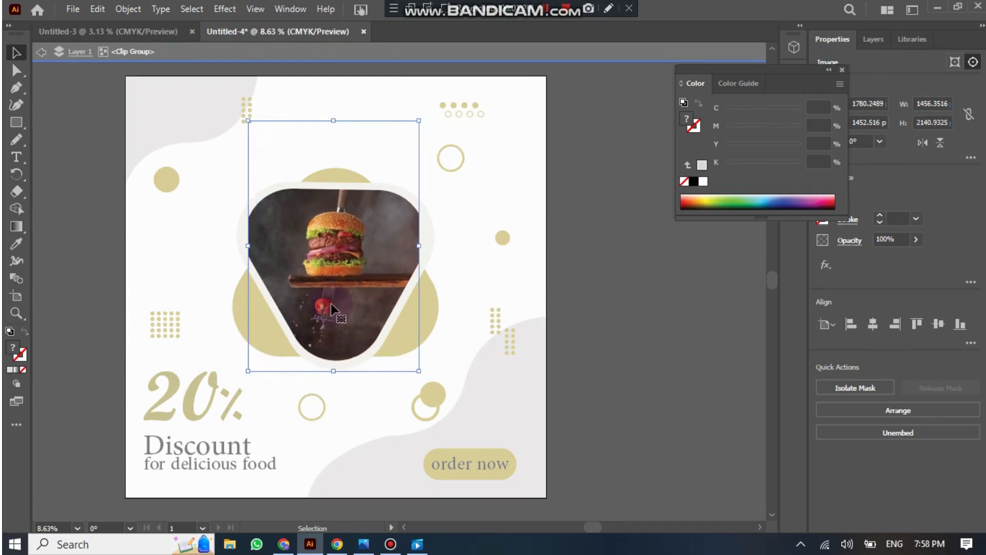
left_click_drag(331, 304, 337, 332)
double_click(640, 251)
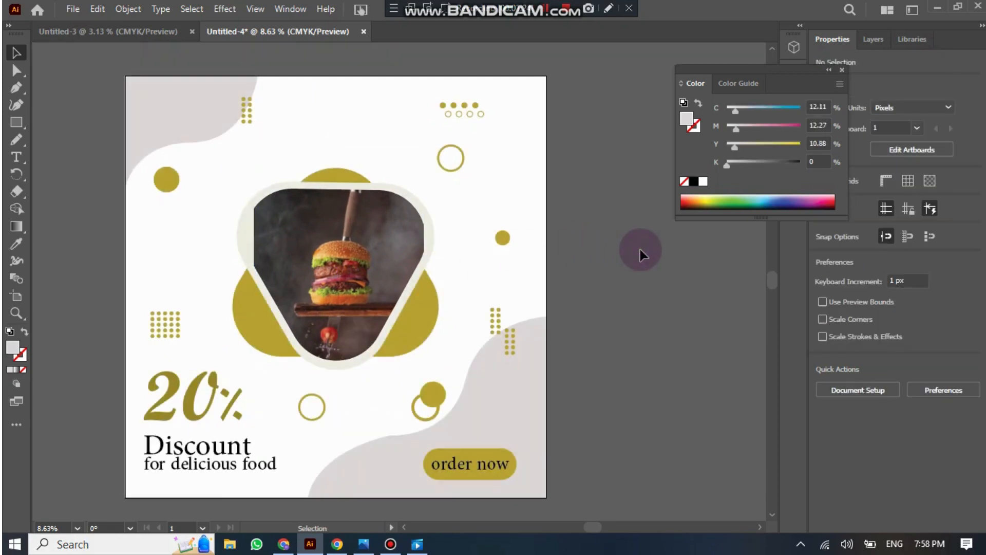
Step: Shift the masked burger photo slightly to the left inside the rounded-triangle frame
left_click(309, 228)
double_click(308, 229)
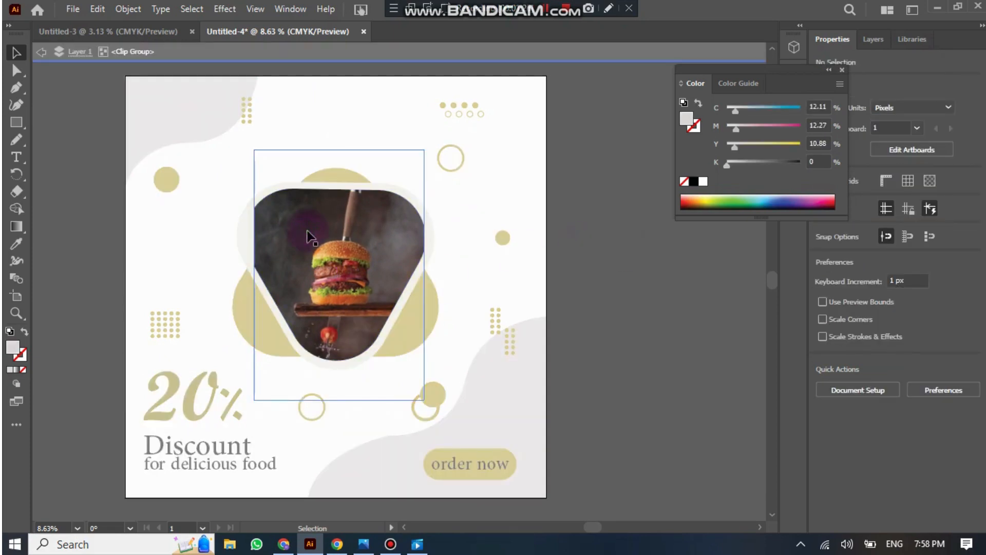
left_click(249, 319)
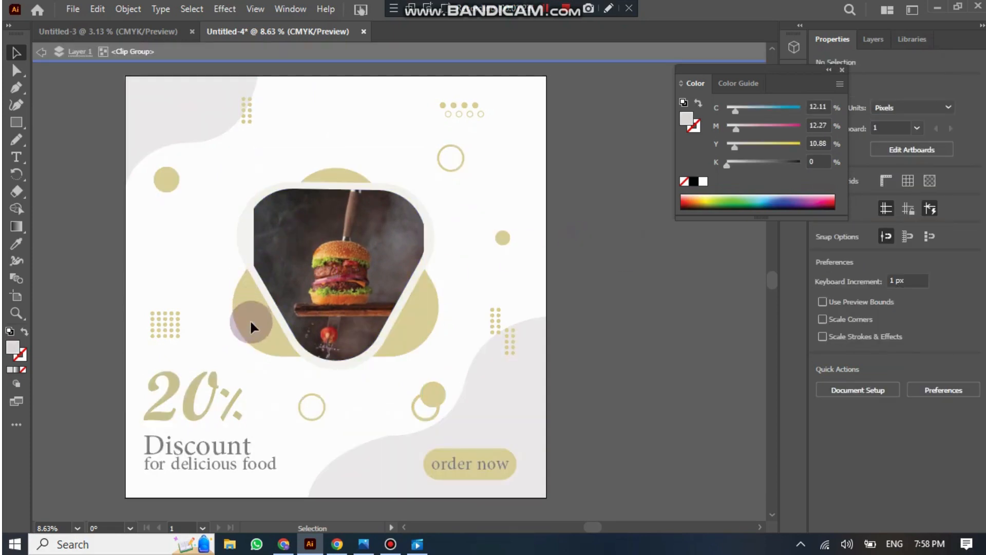
left_click(336, 300)
double_click(481, 290)
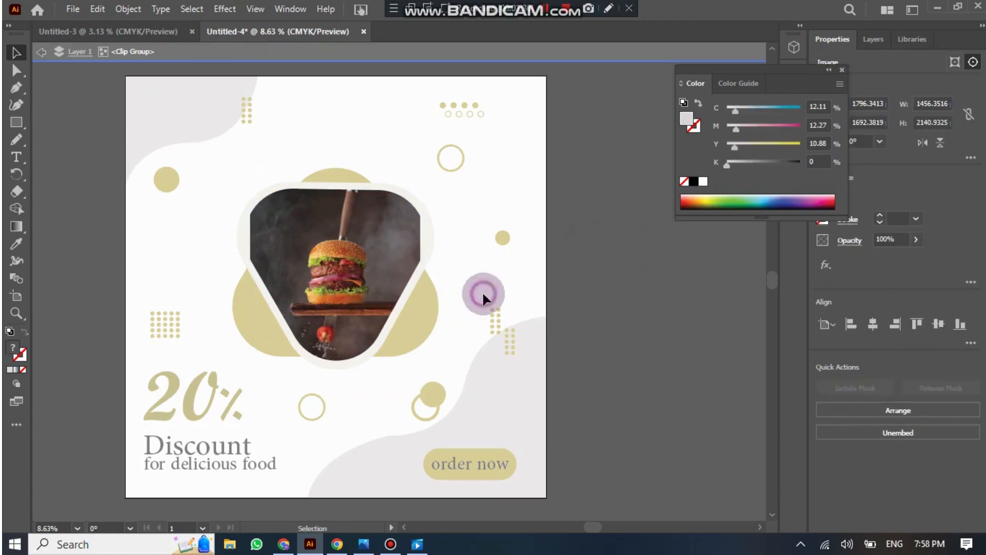
Step: Isolate the masked burger photo, enlarge it until it fills the rounded-triangle frame, and move it slightly up
left_click(350, 289)
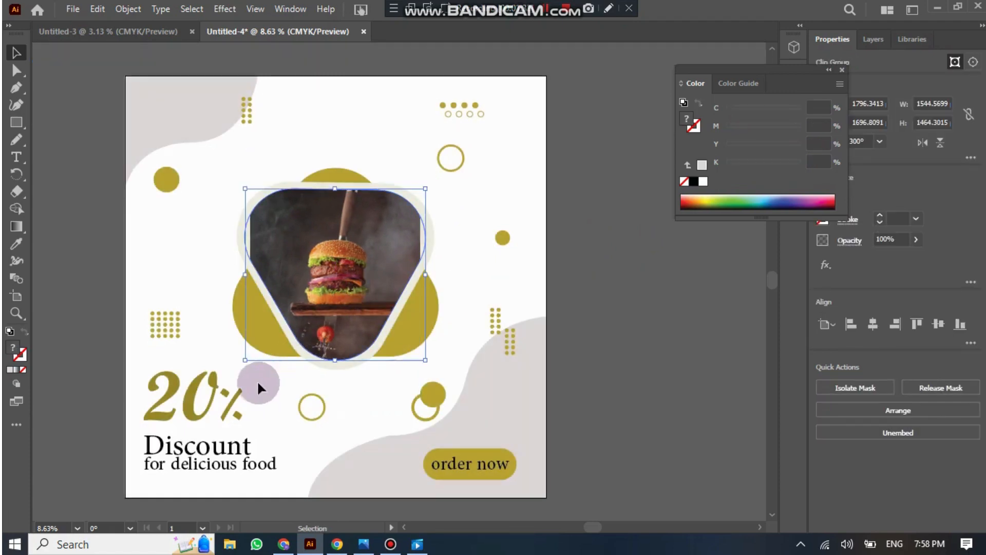
double_click(316, 313)
left_click(241, 391)
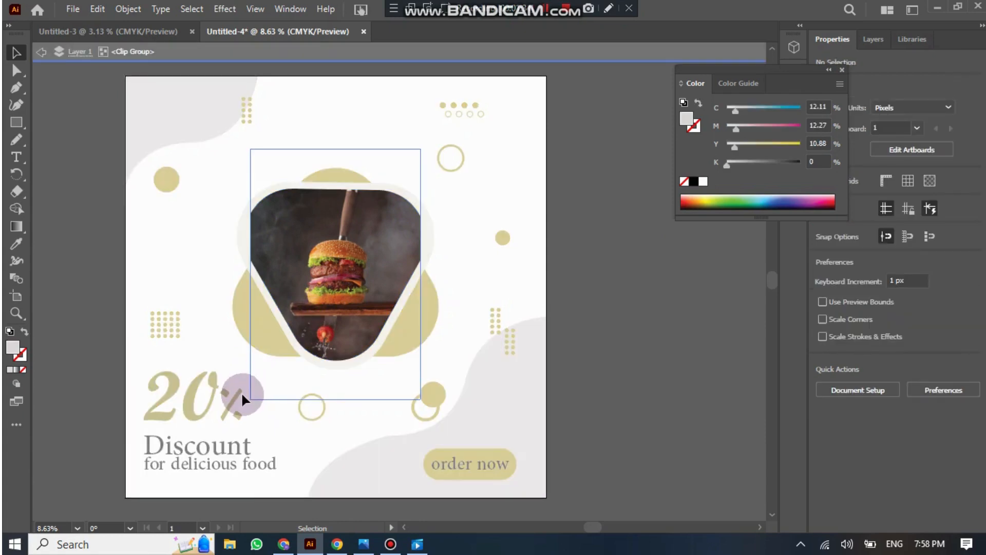
left_click(314, 343)
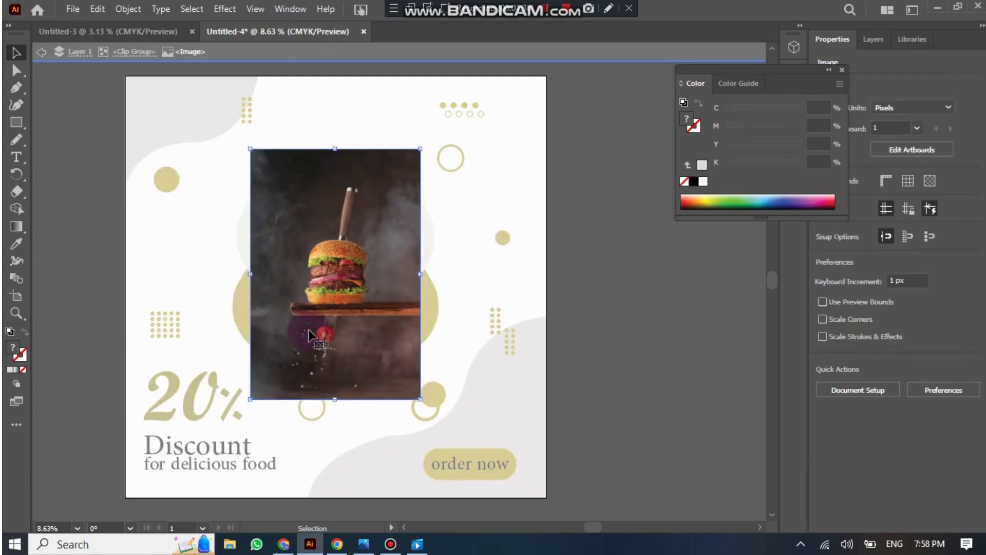
left_click(241, 417)
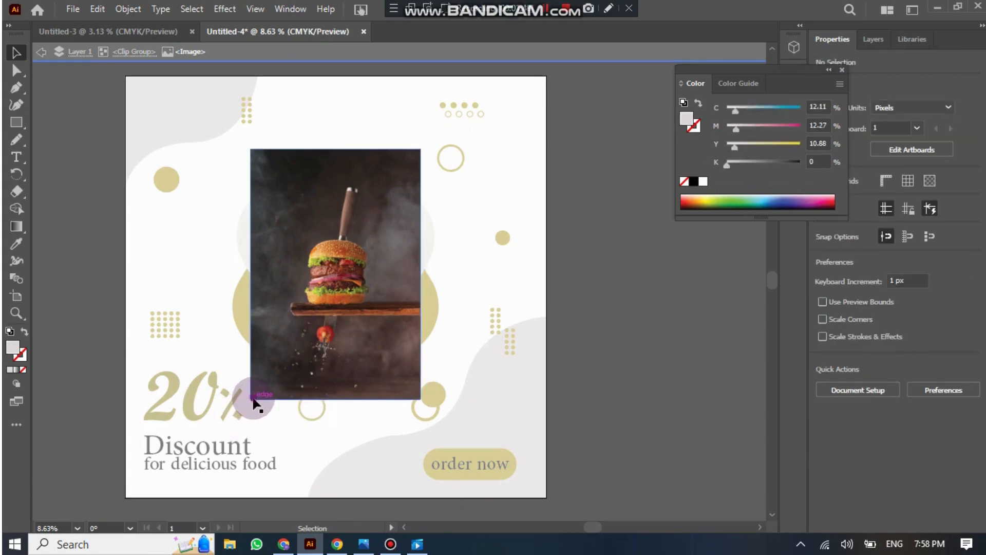
left_click_drag(253, 399, 244, 411)
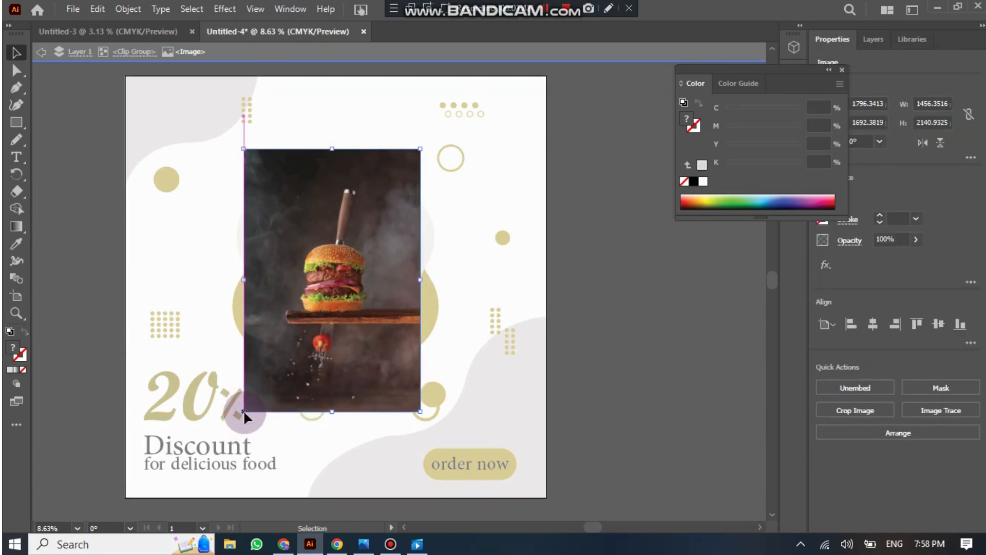
left_click_drag(420, 149, 425, 138)
left_click_drag(365, 288, 365, 280)
left_click(694, 346)
left_click(693, 346)
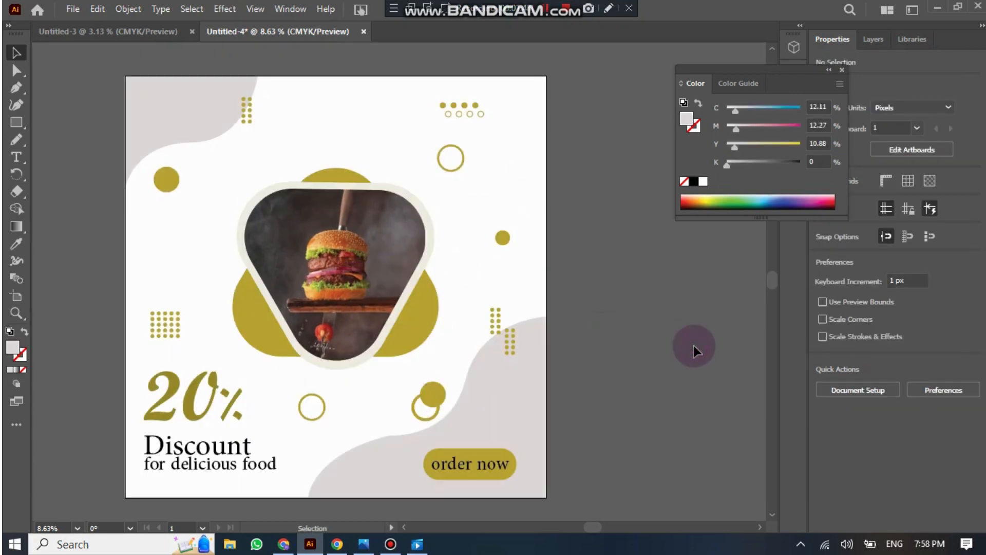